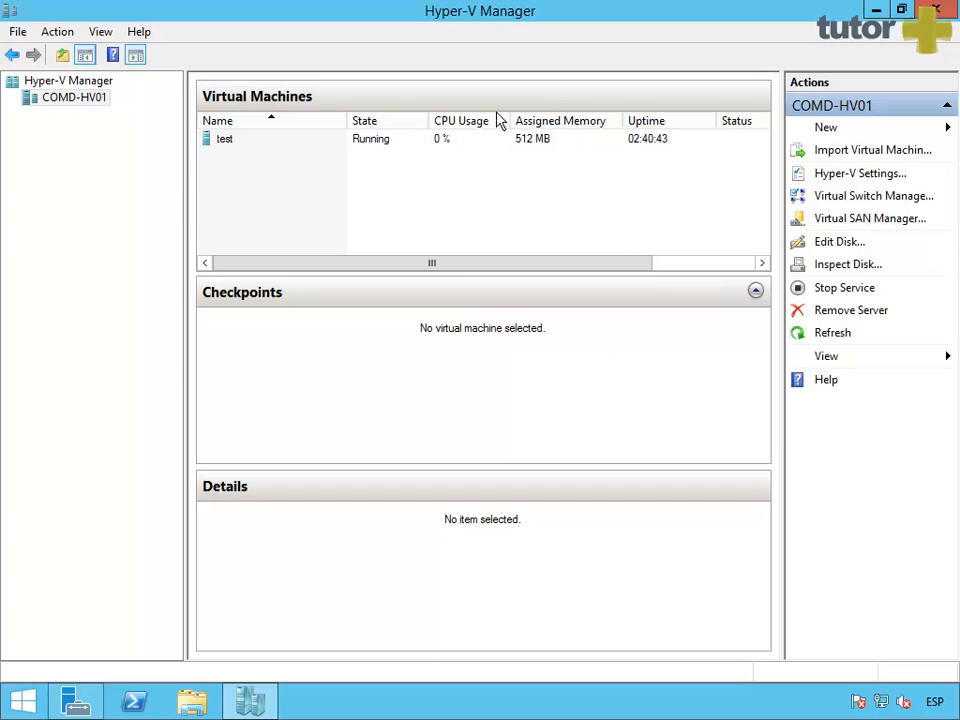
Connect to the "test" virtual machine and show its desktop in full screen
left_click(263, 143)
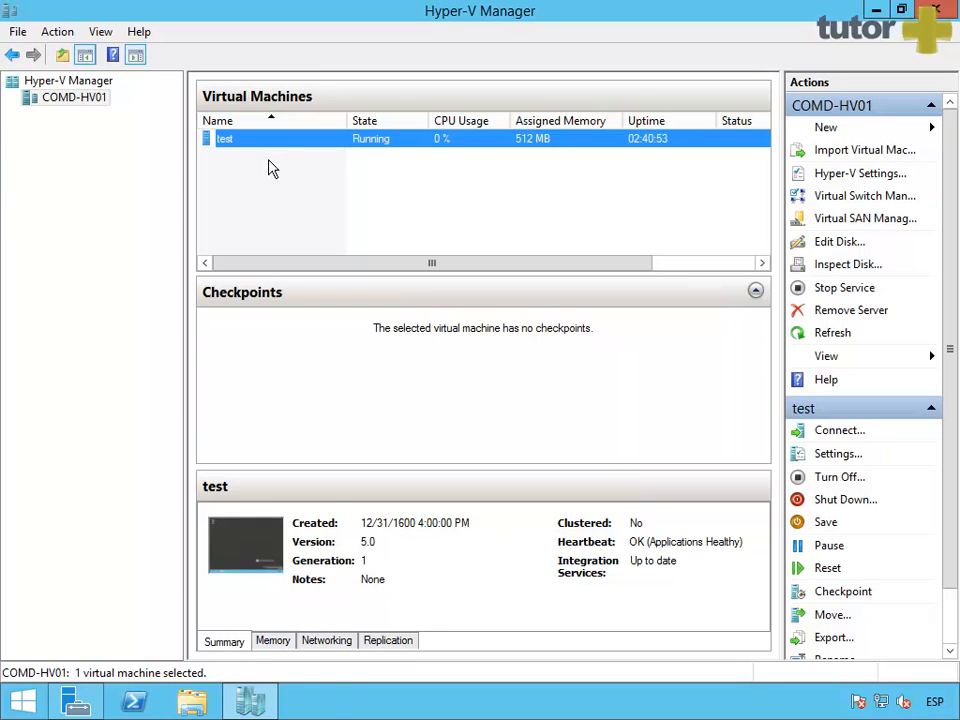
double_click(268, 168)
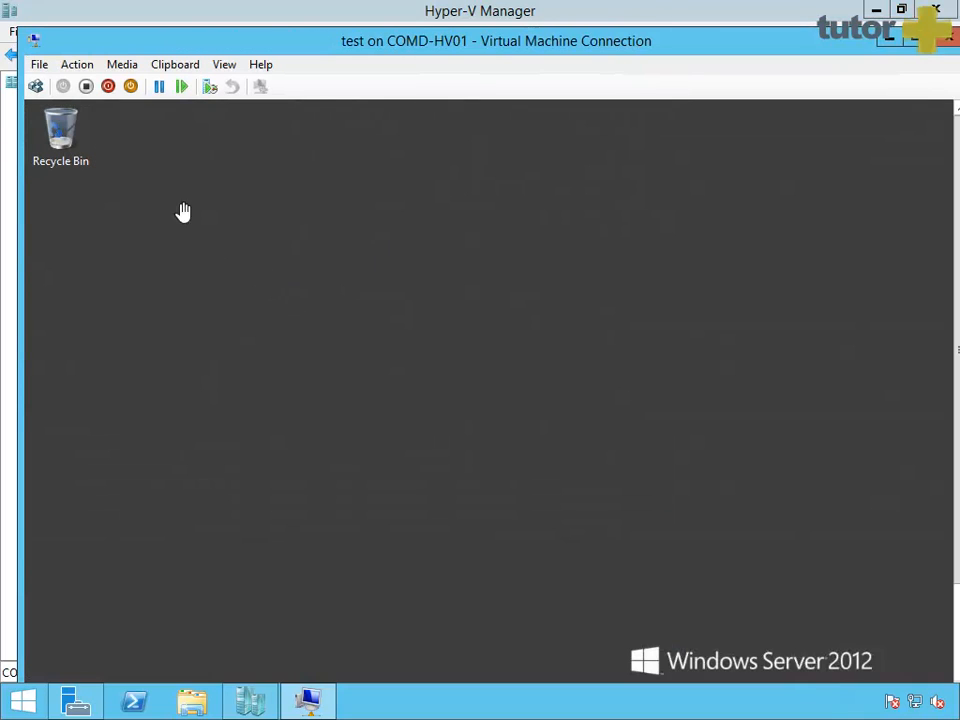
left_click_drag(381, 40, 384, 14)
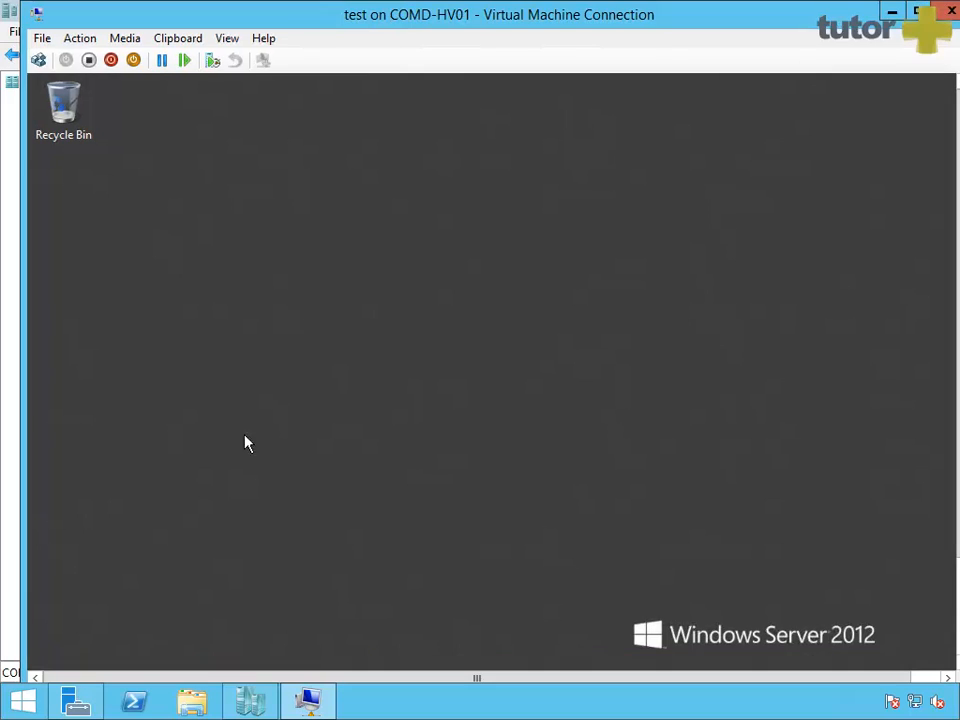
double_click(679, 24)
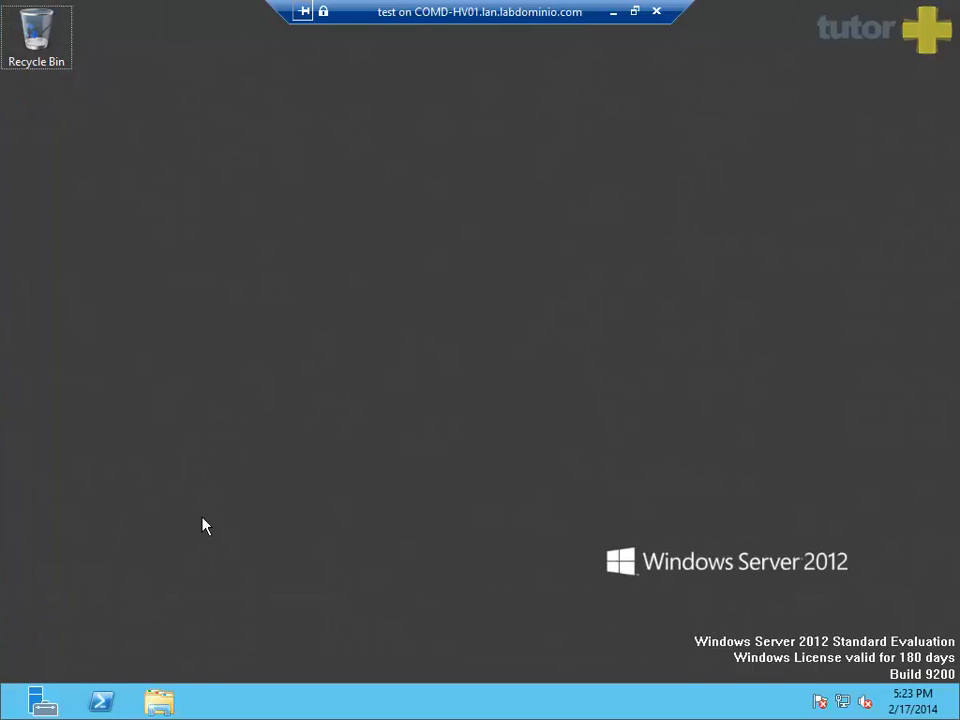
Find and open the Command Prompt inside the "test" virtual machine, placing its window lower on the desktop
left_click(101, 700)
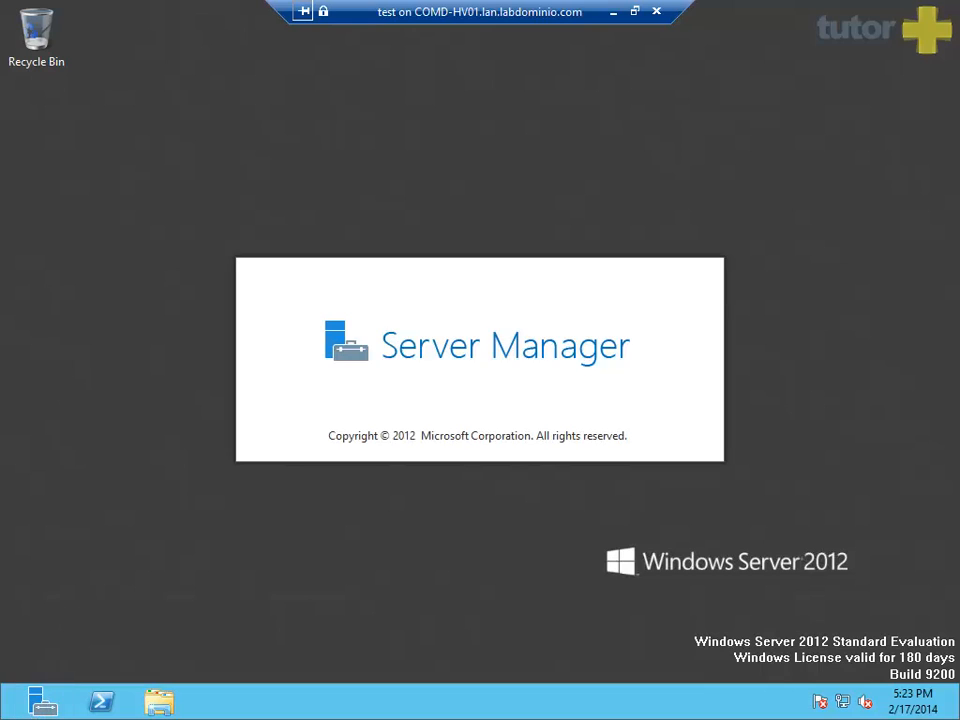
left_click(10, 710)
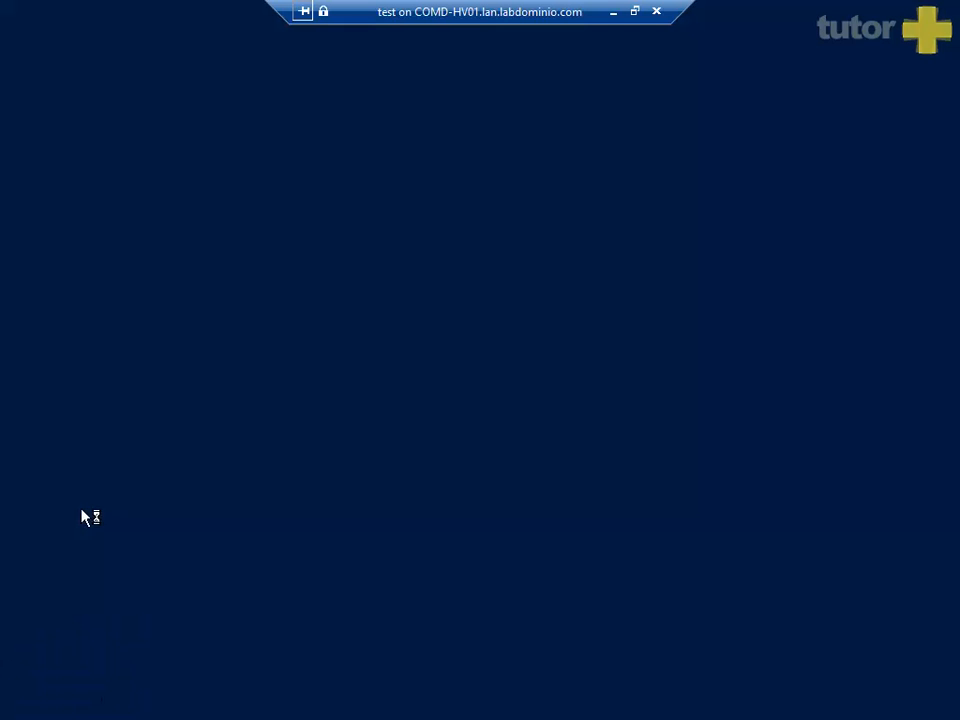
type("cmd")
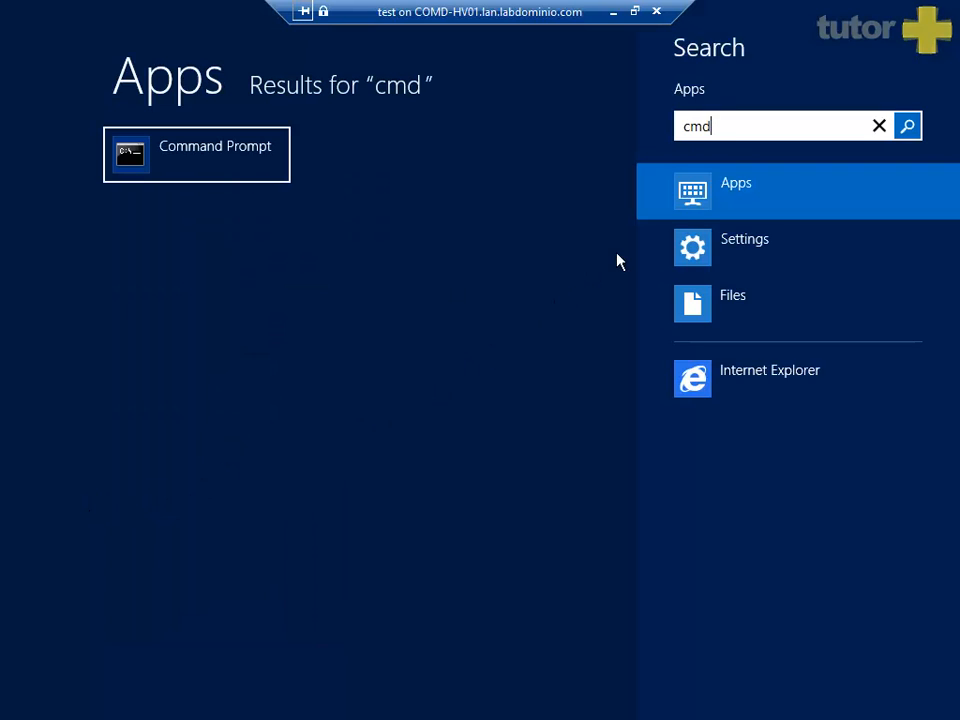
left_click(247, 170)
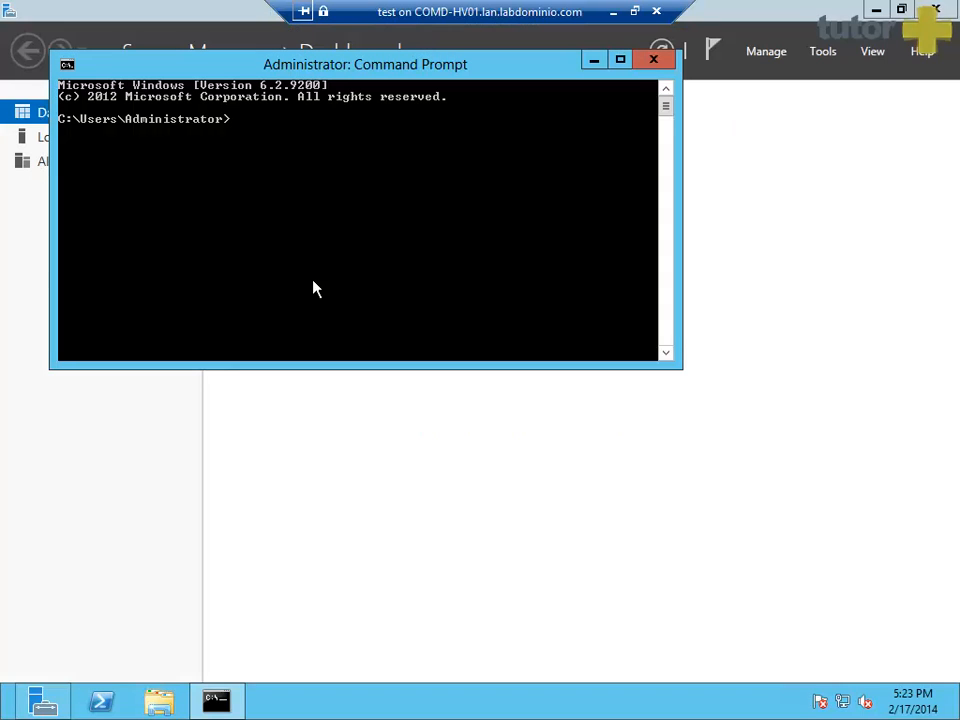
left_click_drag(306, 64, 373, 232)
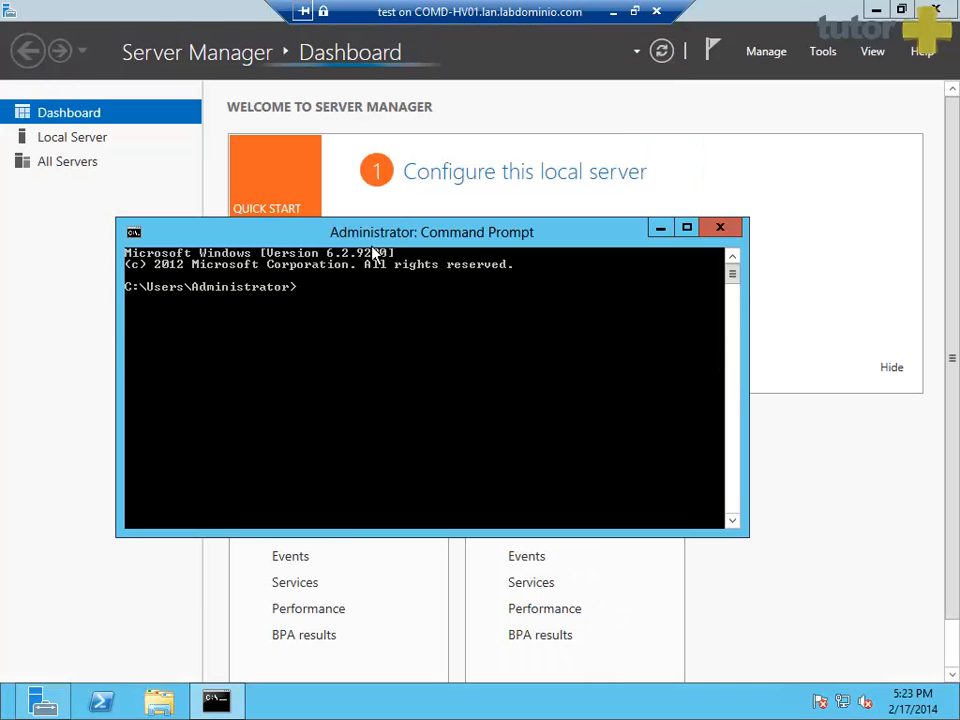
Start a continuous ping to 192.168.1.52 with the -t option, then minimize the prompt and the virtual machine connection
type("ping 192.16")
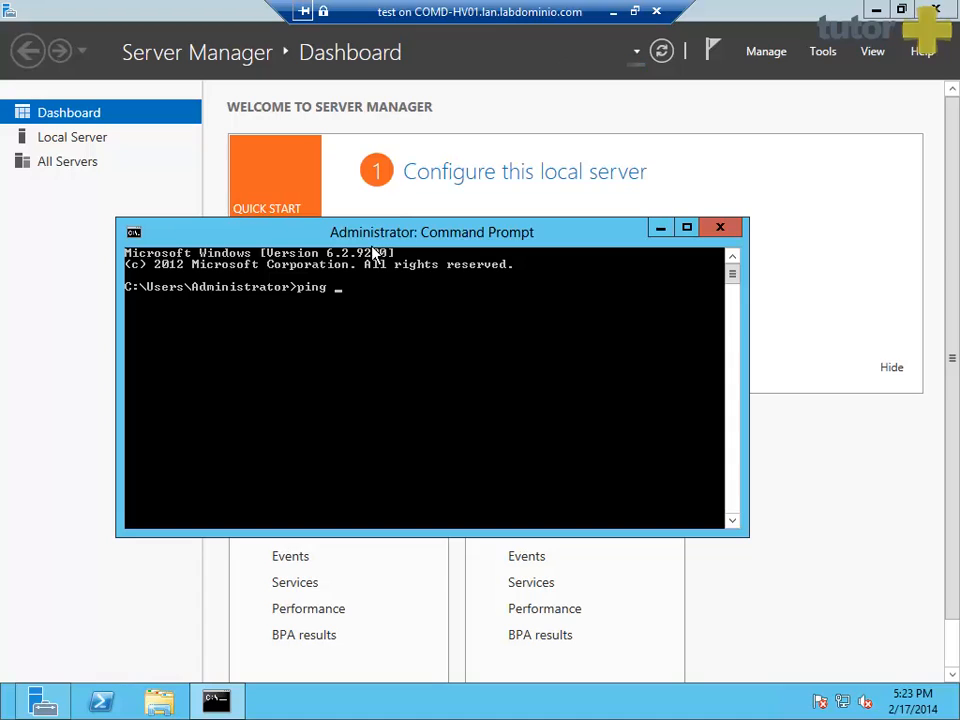
type("8.1.52 -t")
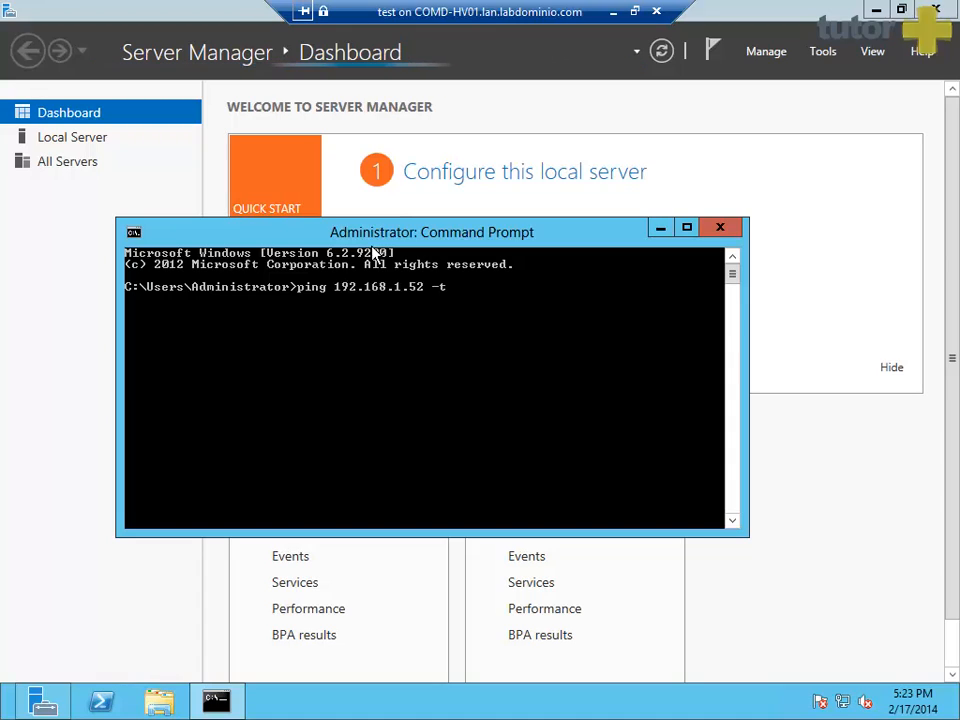
key("Return")
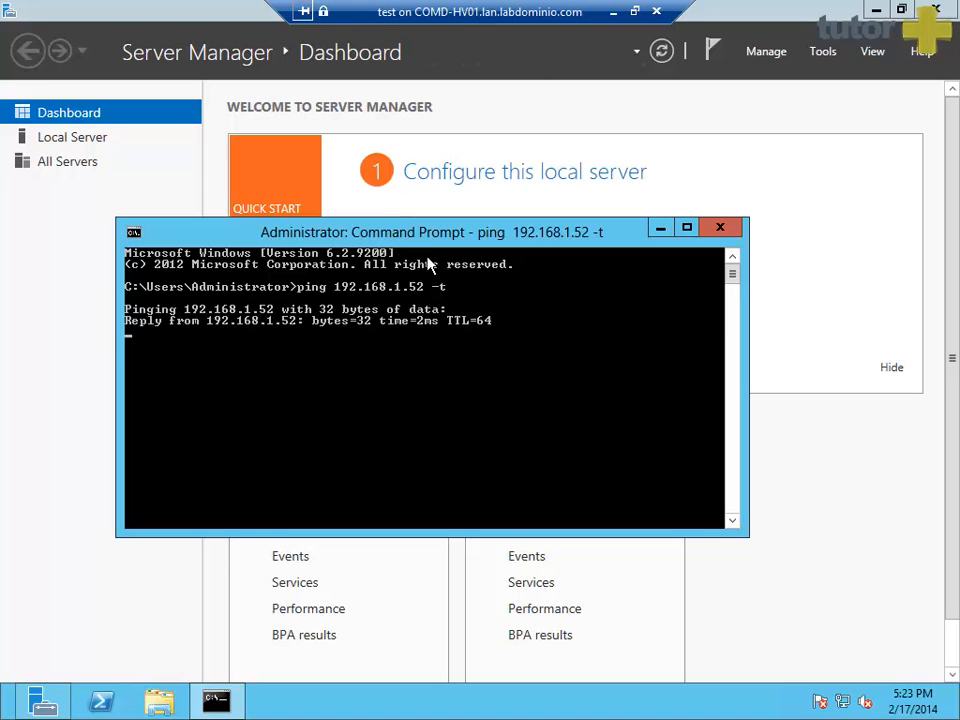
left_click(662, 230)
left_click(613, 12)
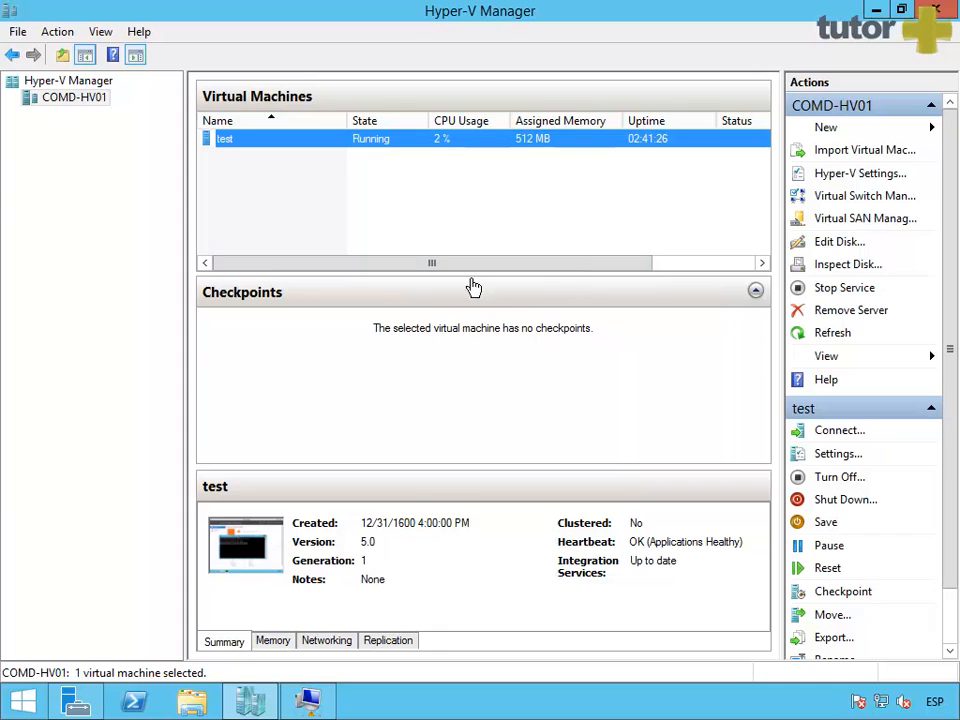
Check where the virtual hard disk of "test" is stored in its settings, and leave without changes
right_click(316, 155)
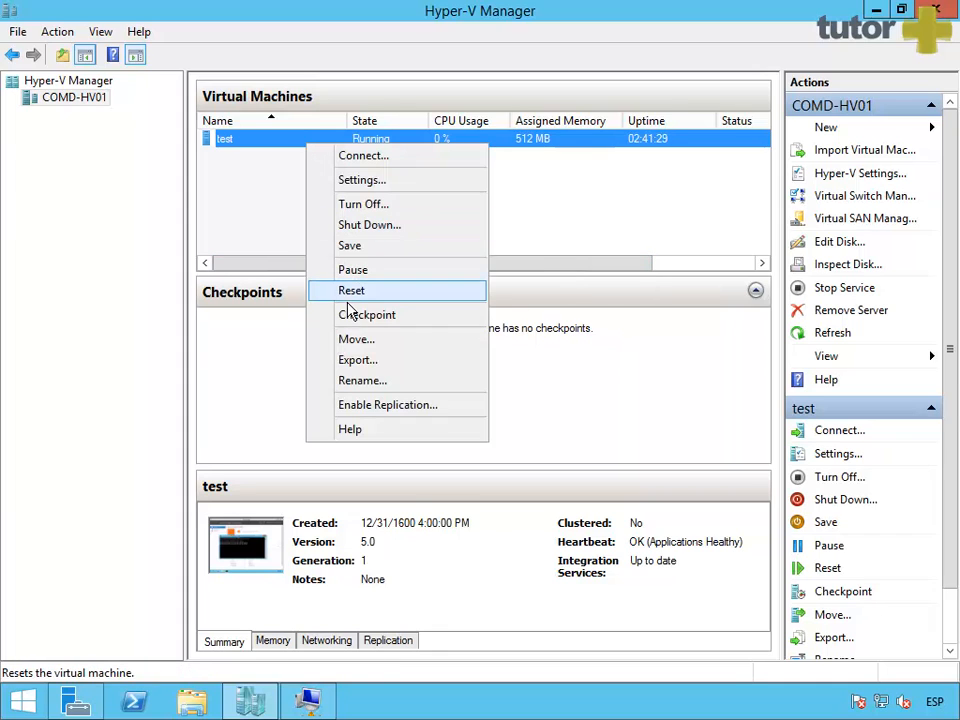
left_click(384, 182)
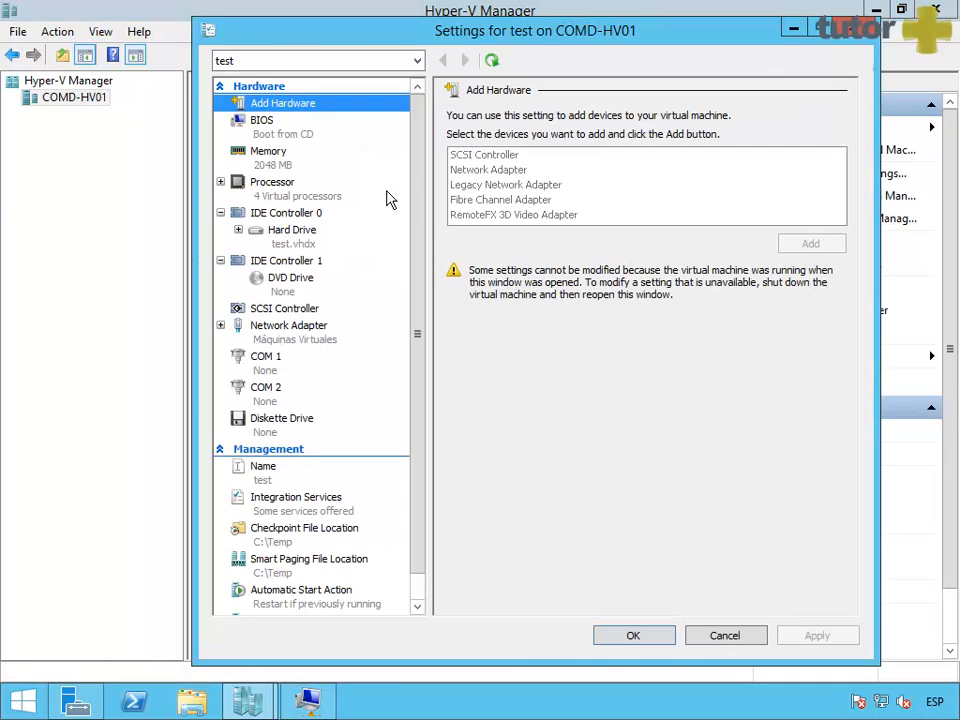
left_click(293, 238)
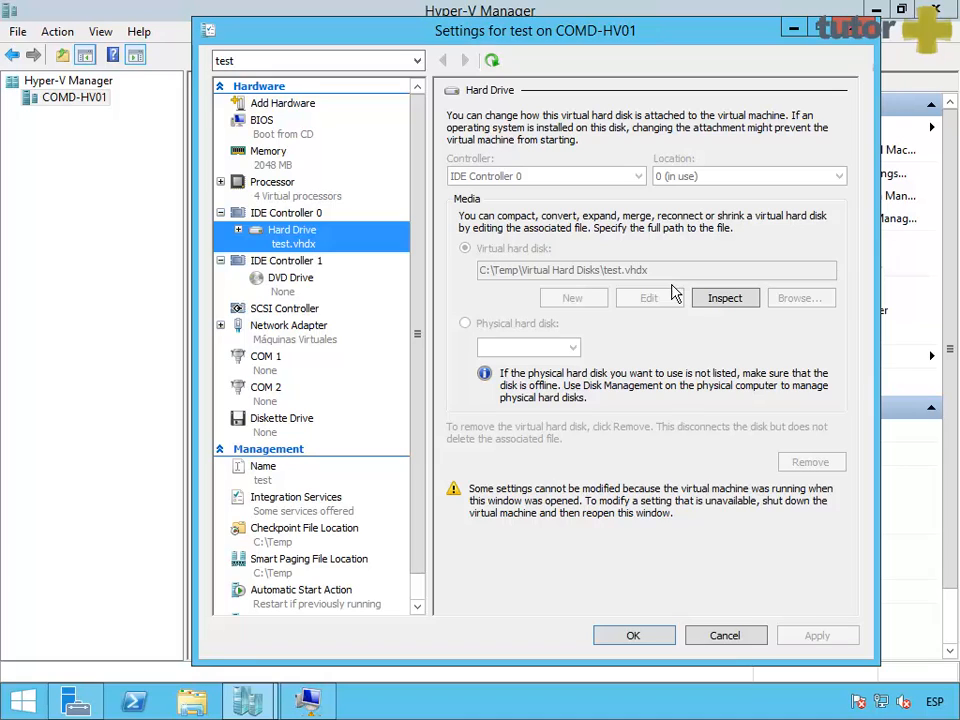
left_click(726, 636)
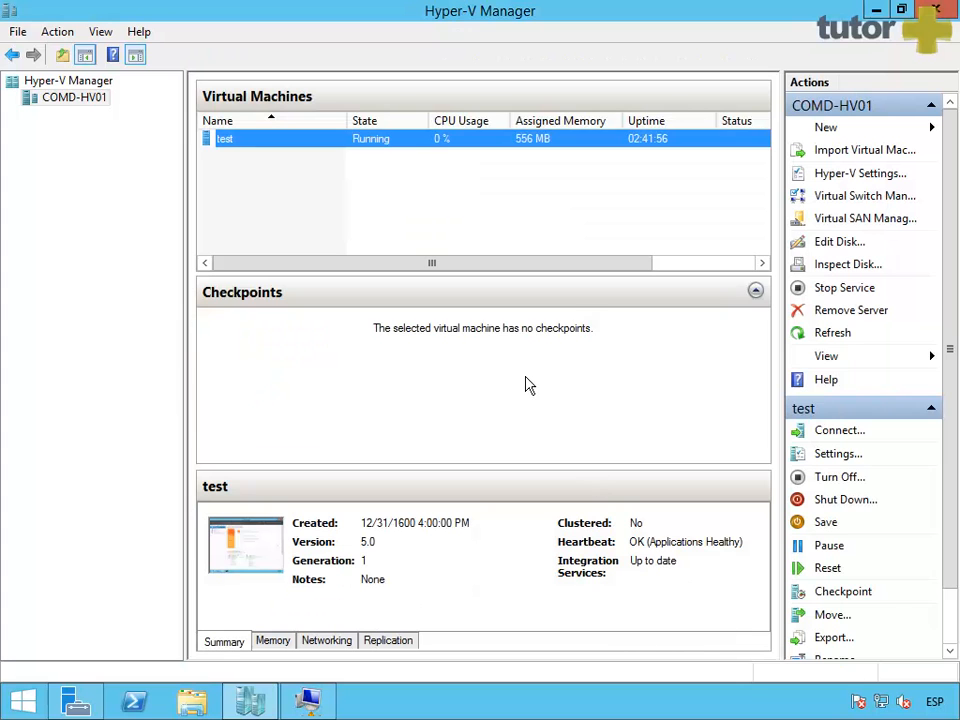
Start the Move wizard for the "test" virtual machine and choose to move only its storage
right_click(277, 161)
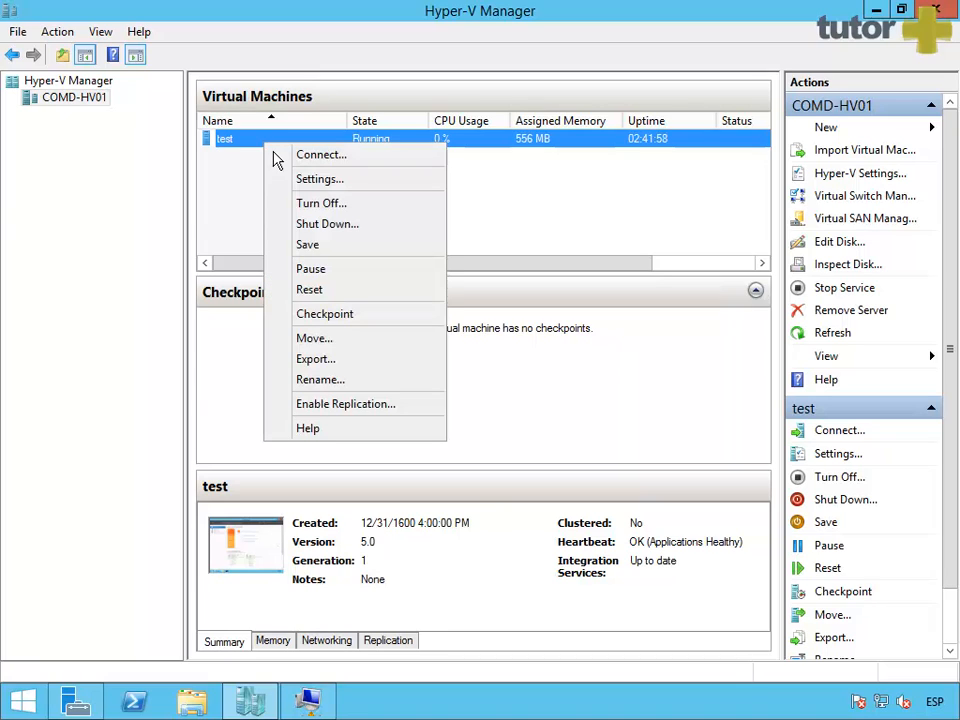
left_click(326, 345)
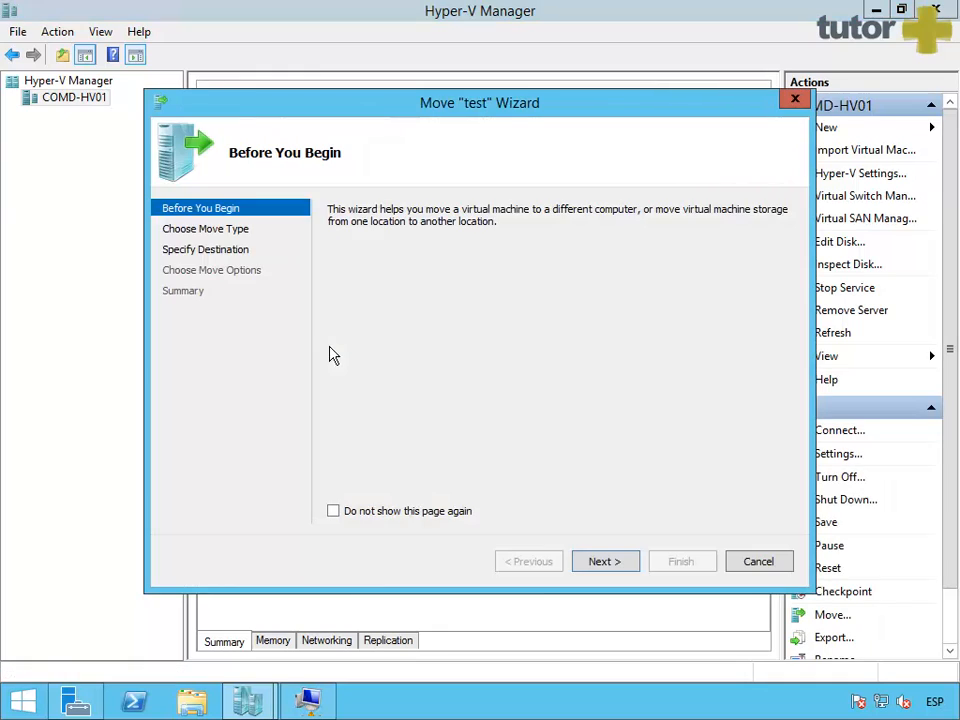
left_click(625, 572)
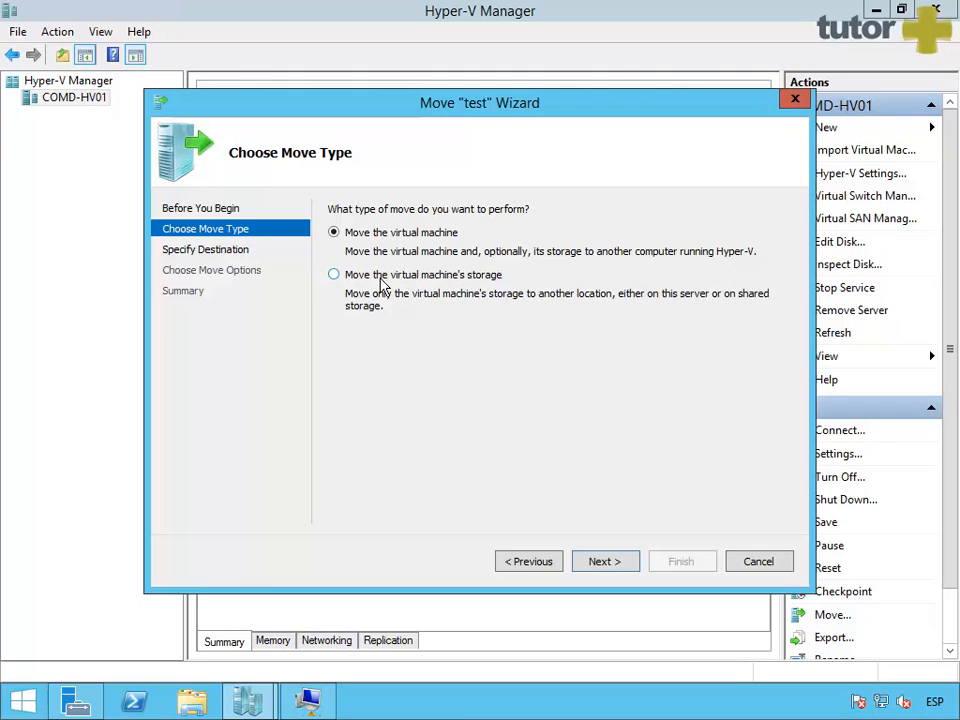
left_click(341, 287)
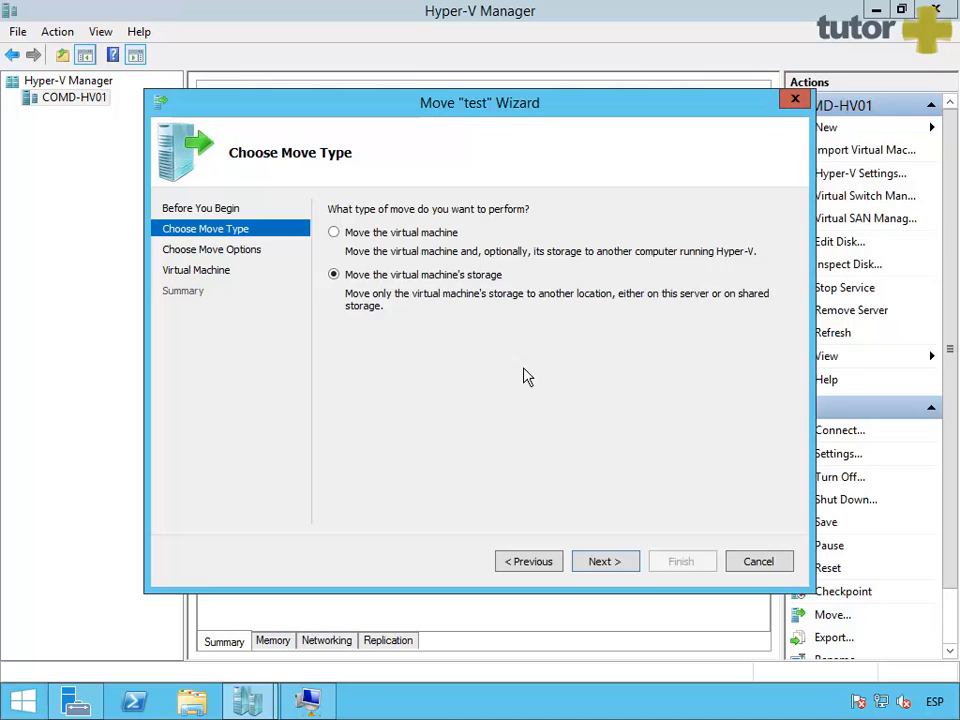
left_click(621, 577)
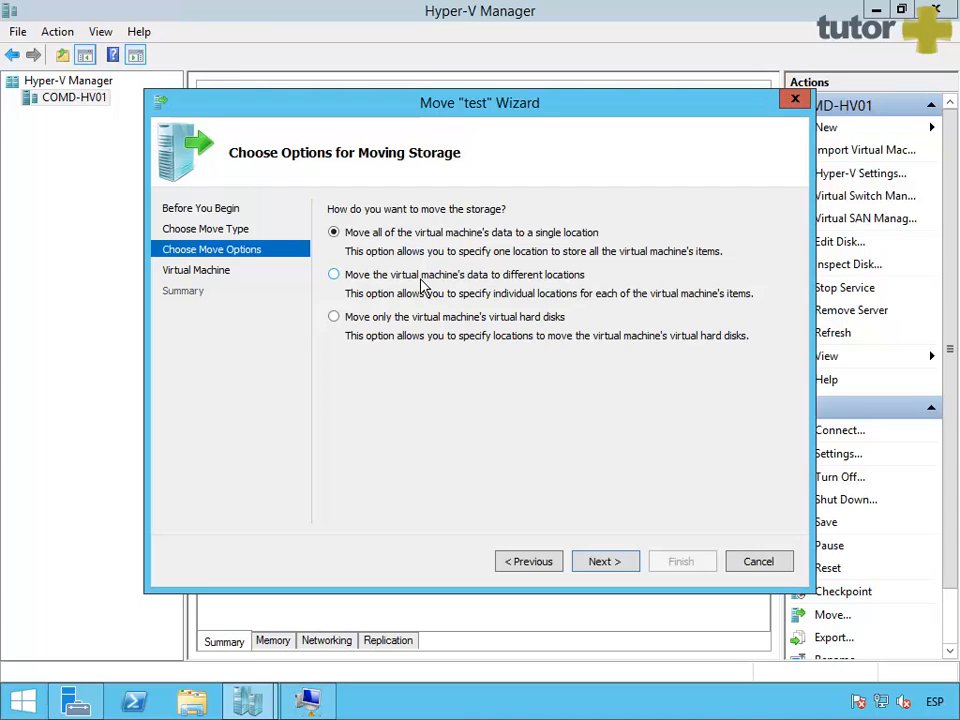
Try the option to move data to different locations, inspect the movable items' details, and return to the storage options
left_click(345, 285)
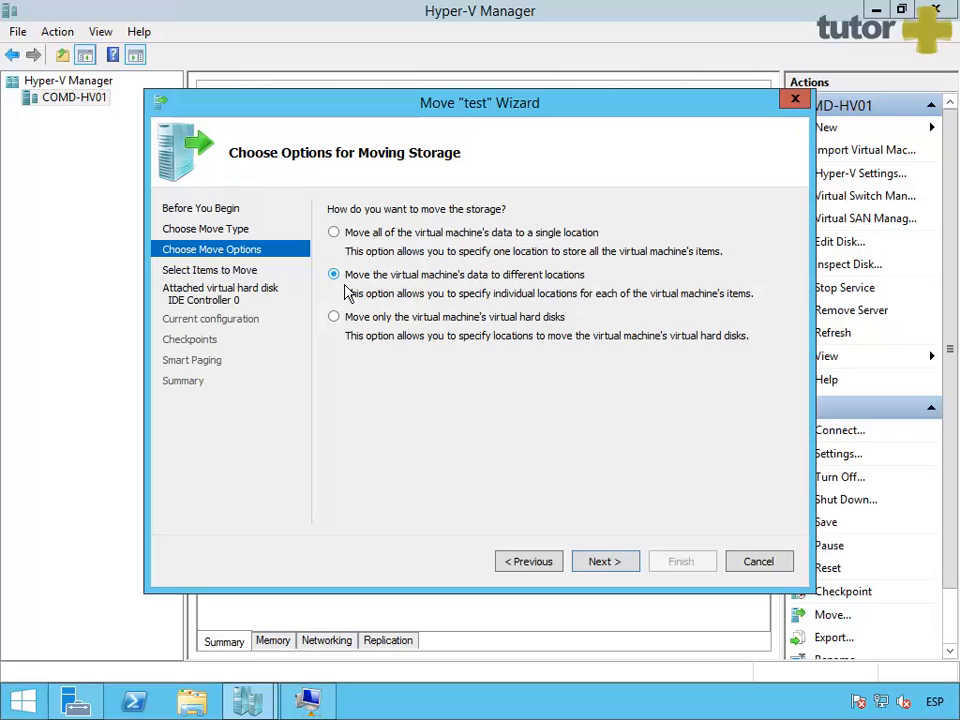
left_click(608, 566)
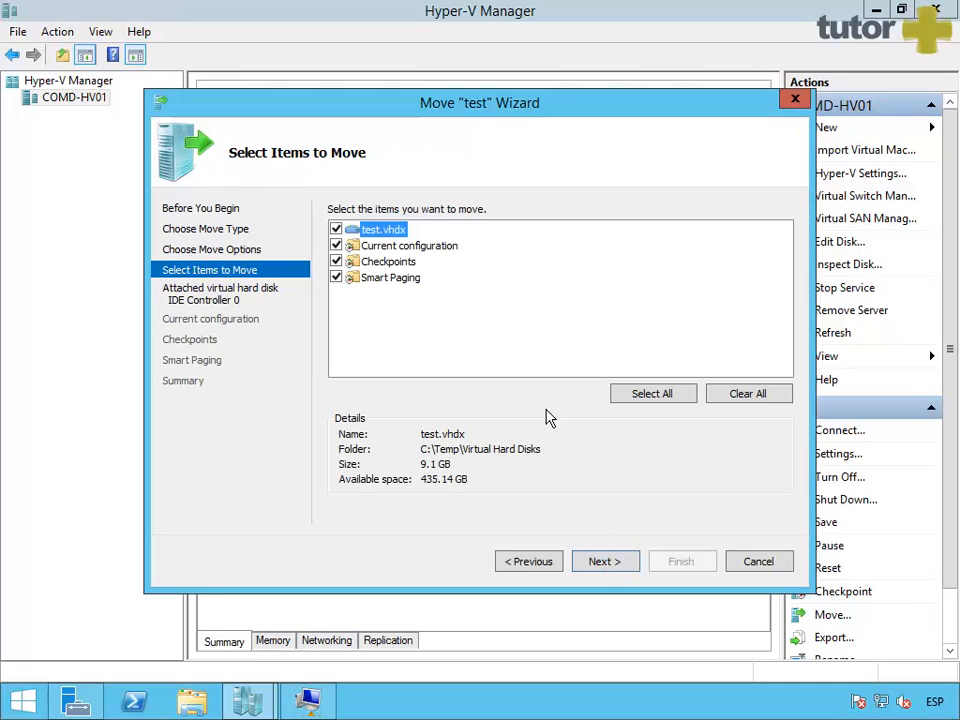
left_click(375, 246)
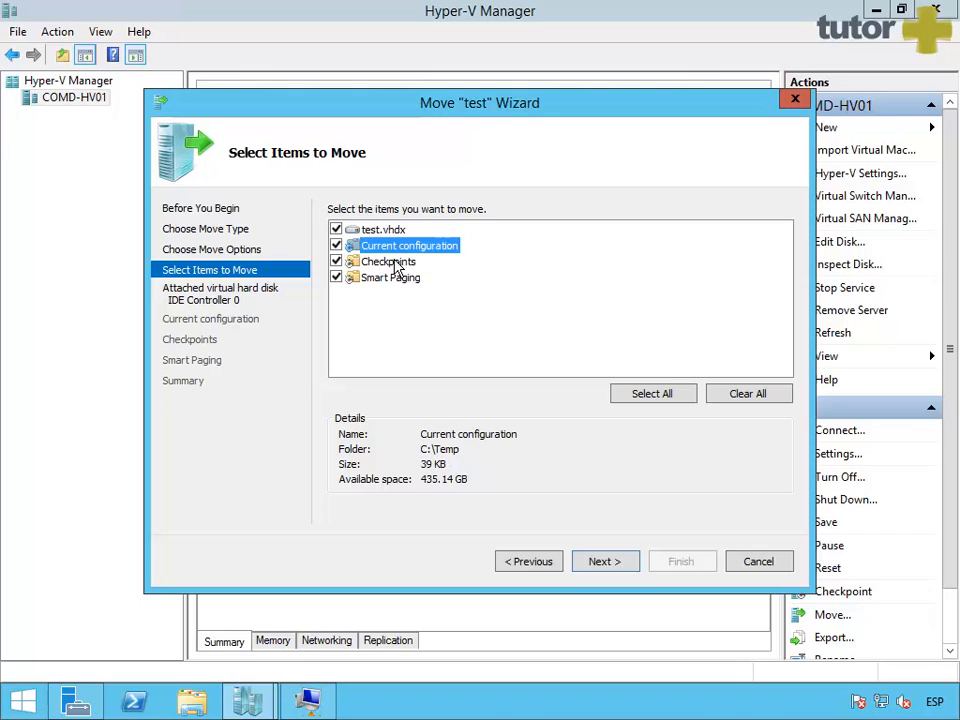
left_click(398, 266)
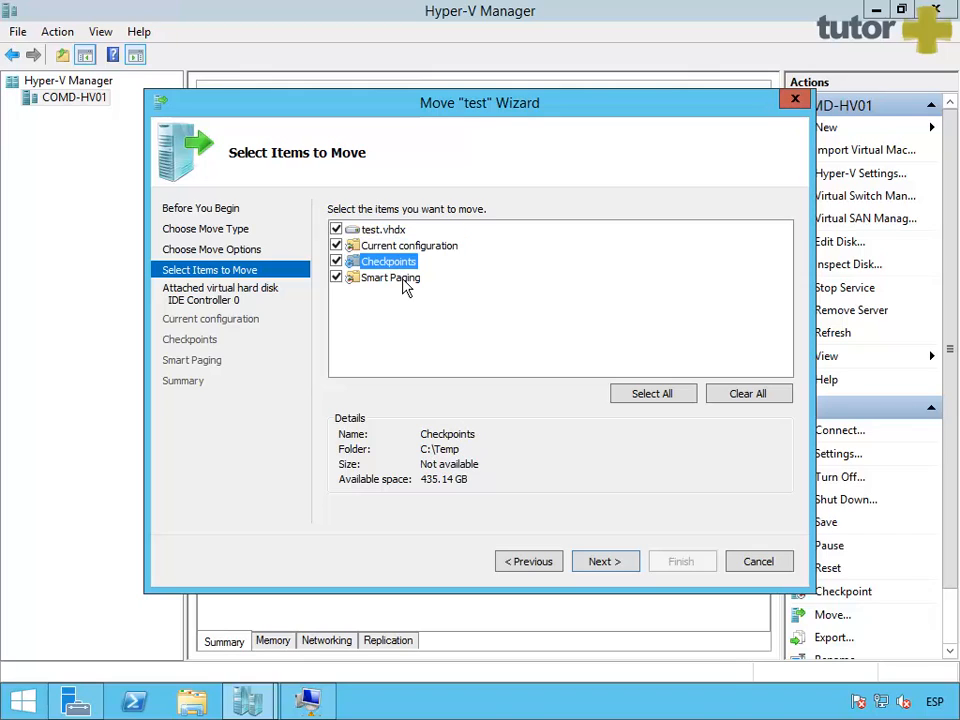
key("Down")
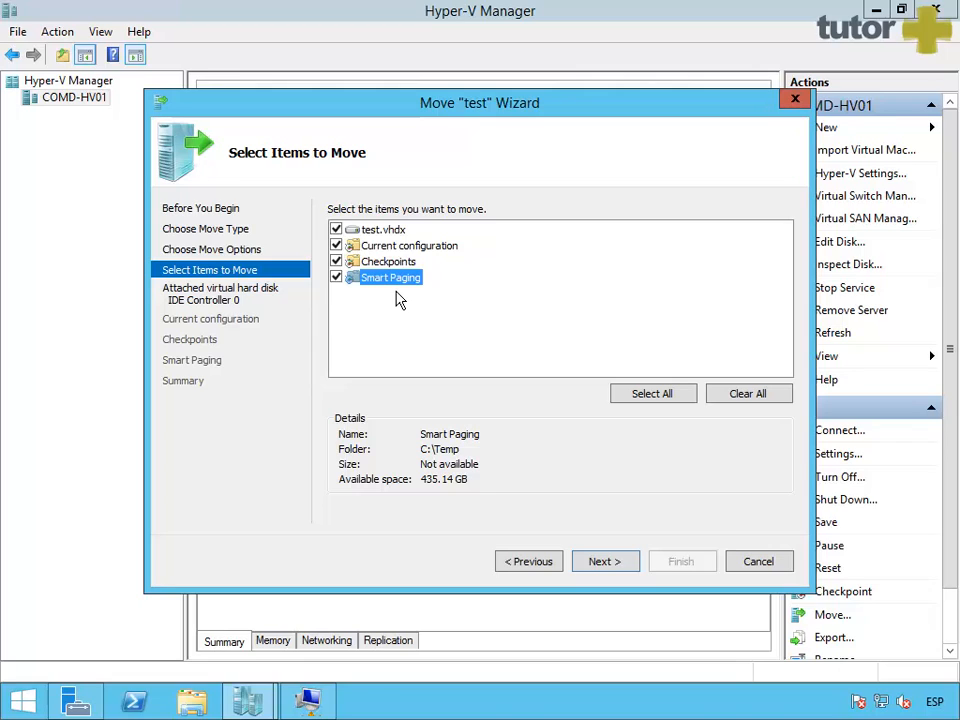
left_click(602, 561)
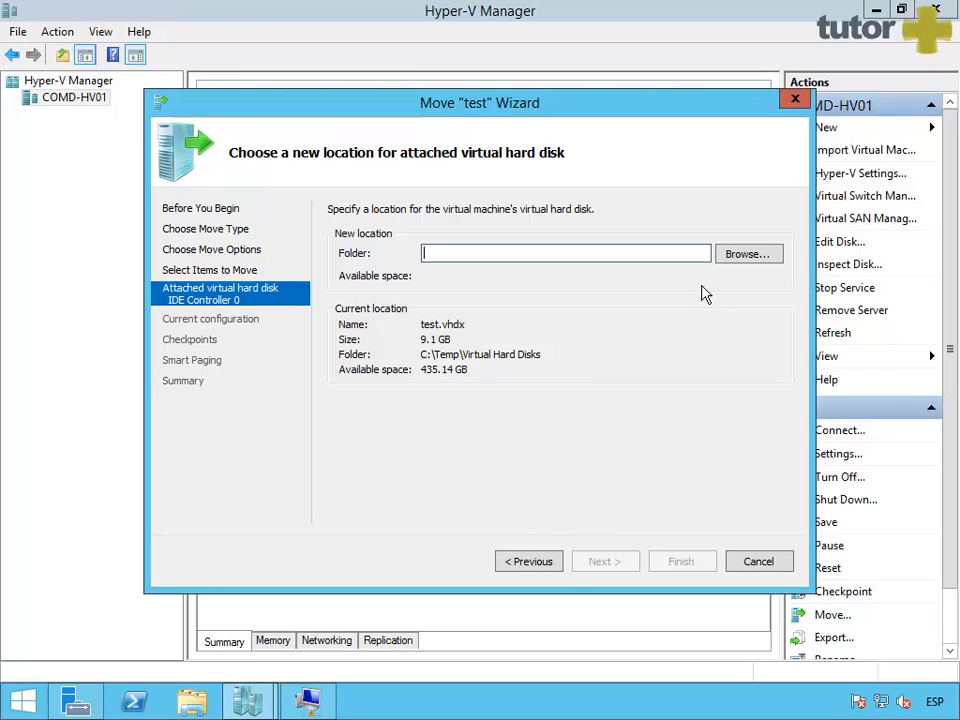
left_click(548, 563)
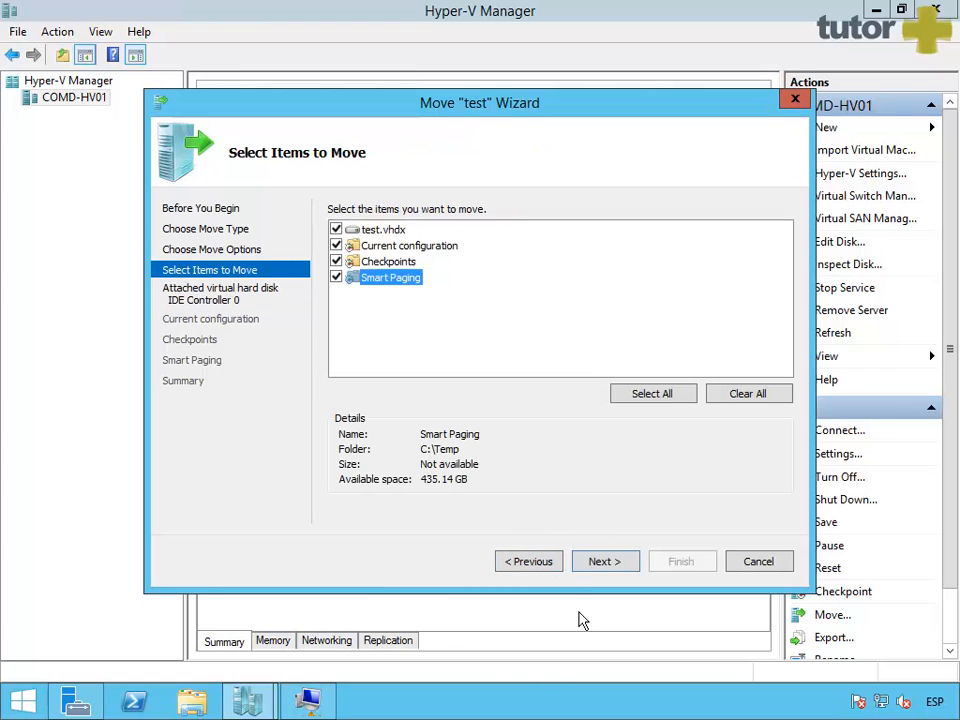
left_click(552, 565)
Choose to move all of the virtual machine's data to a single location, and browse to the Hyper-V folder on drive D:
left_click(374, 236)
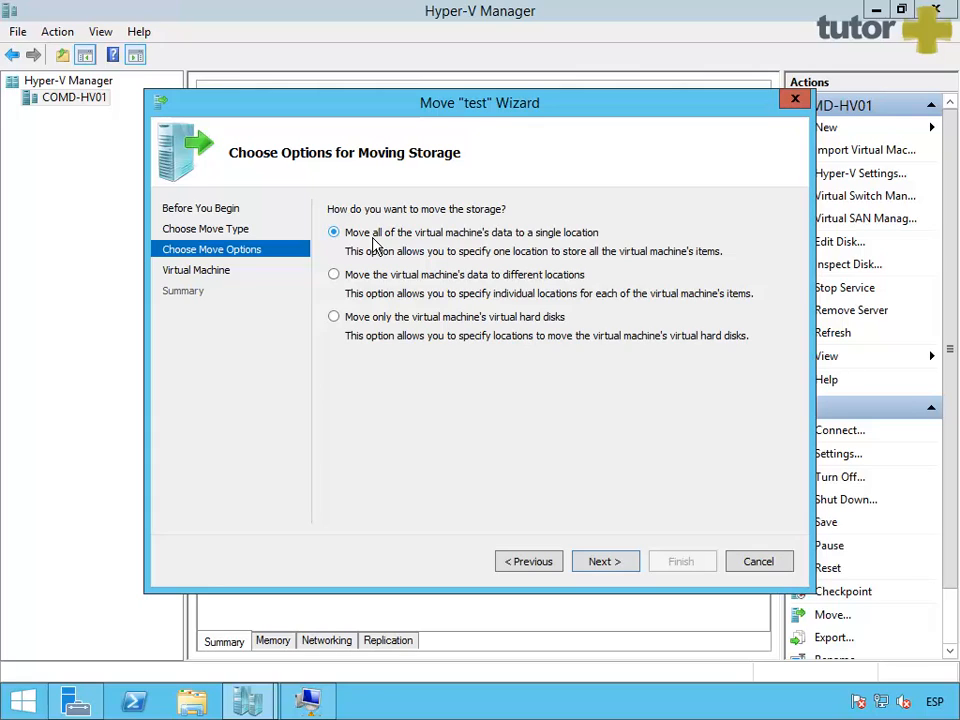
left_click(604, 563)
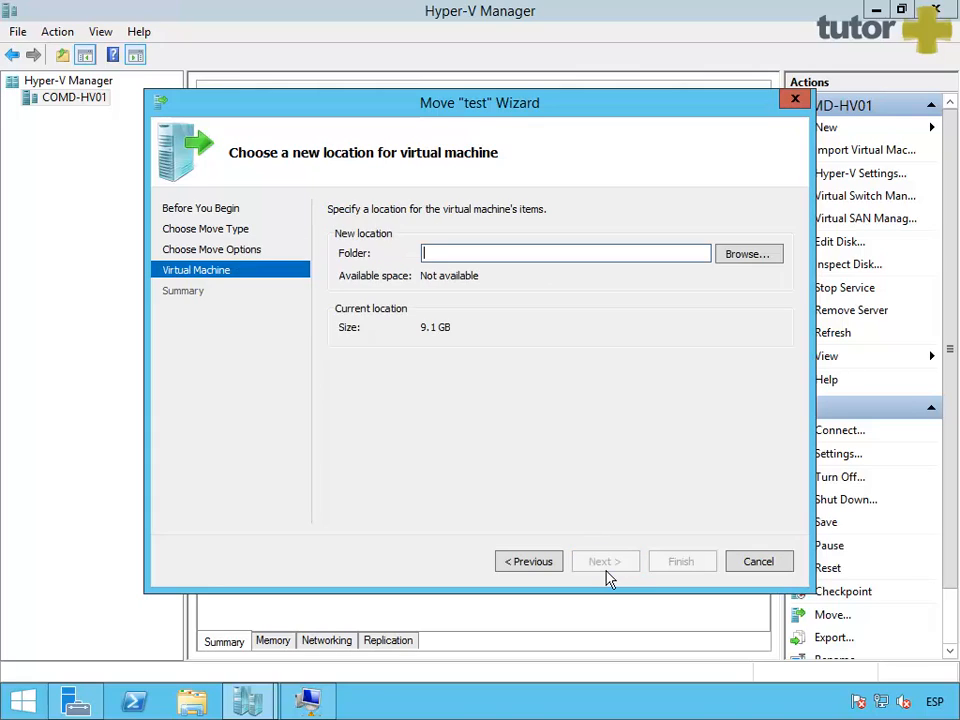
left_click(763, 262)
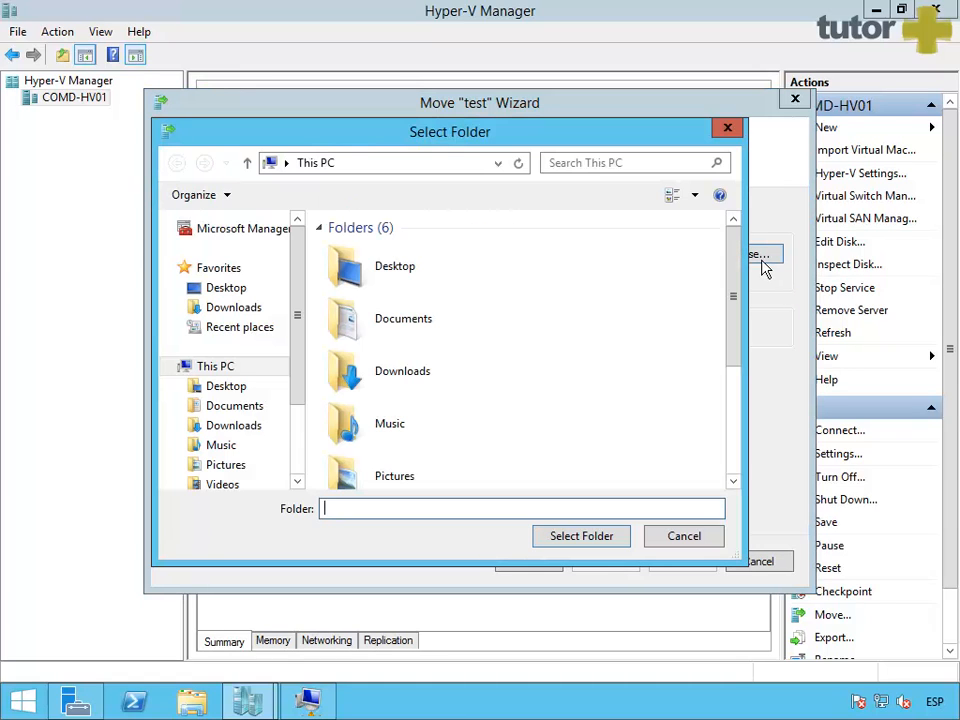
left_click_drag(745, 295, 748, 444)
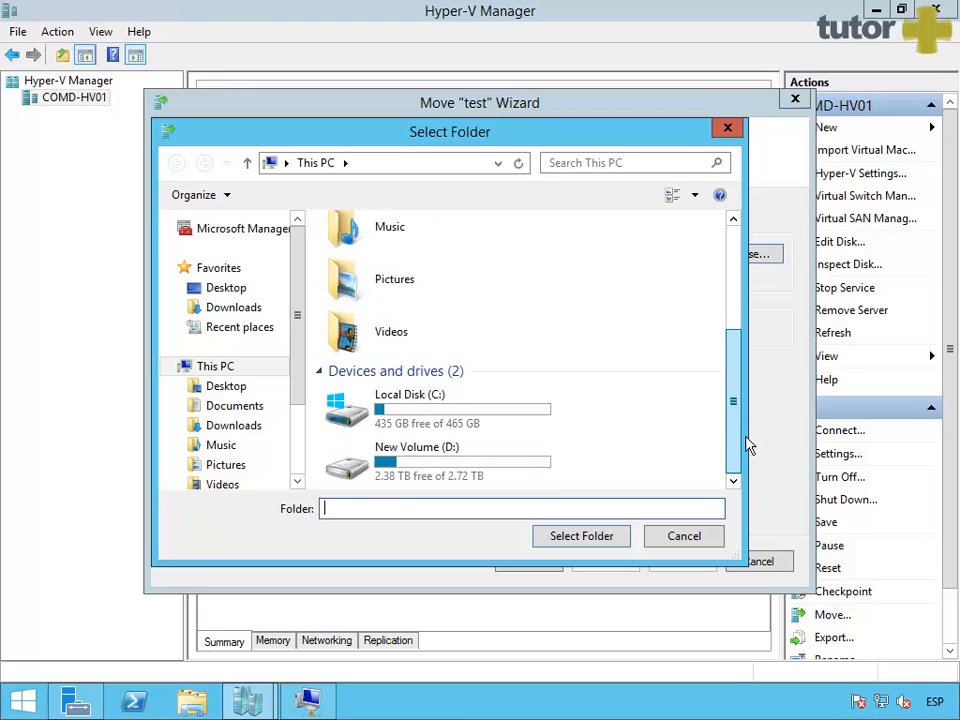
double_click(444, 461)
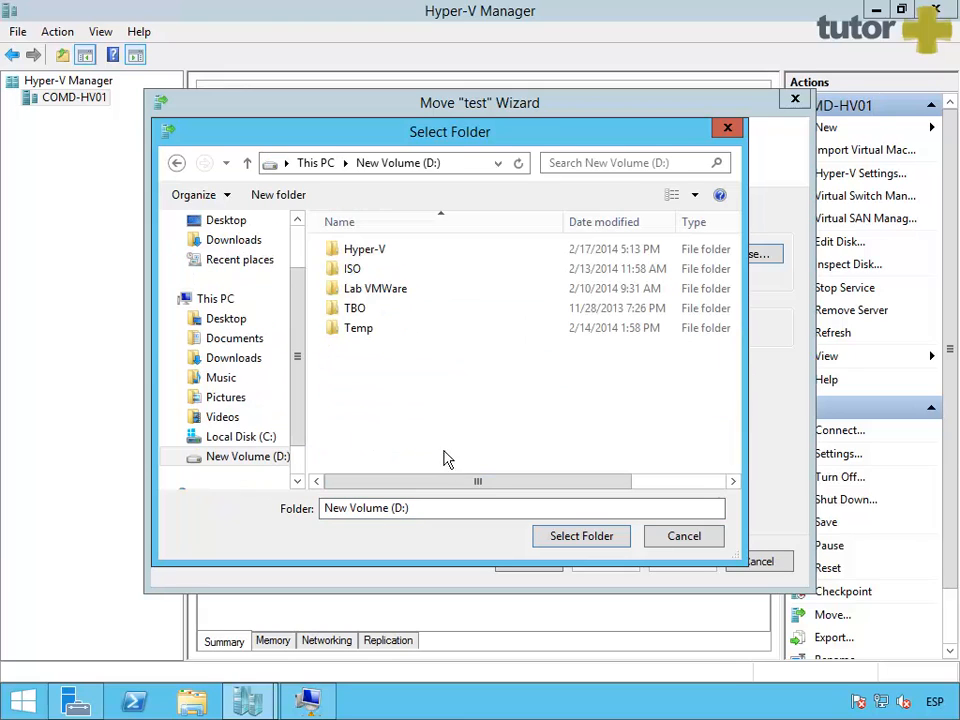
double_click(377, 256)
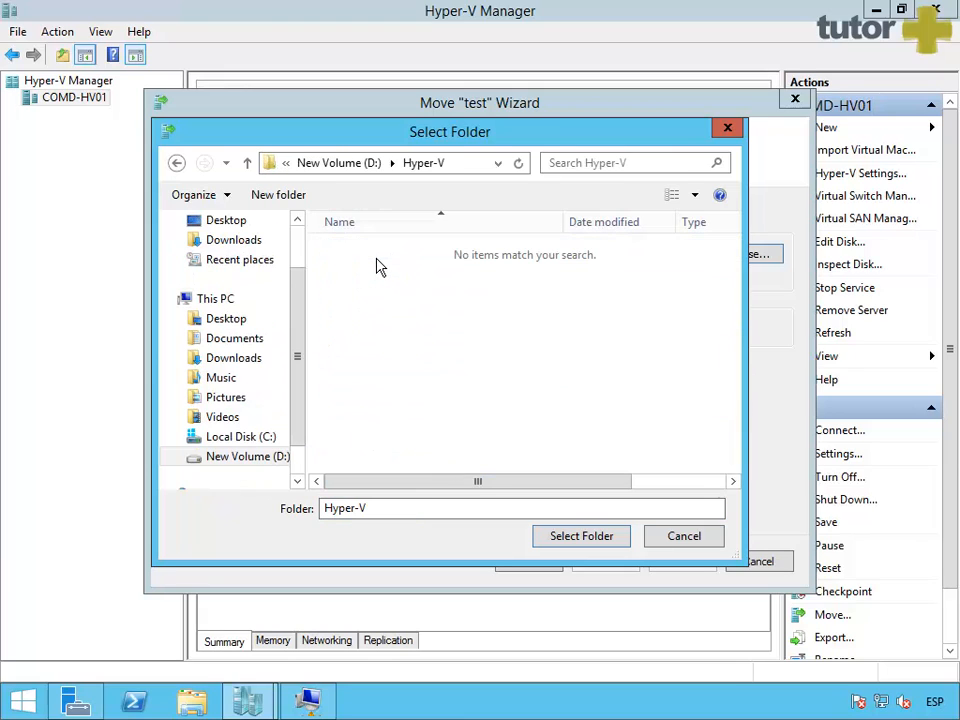
Create a folder named "Test VM" inside D:\Hyper-V and select it as the new location for the virtual machine's items
left_click(400, 514)
left_click(278, 195)
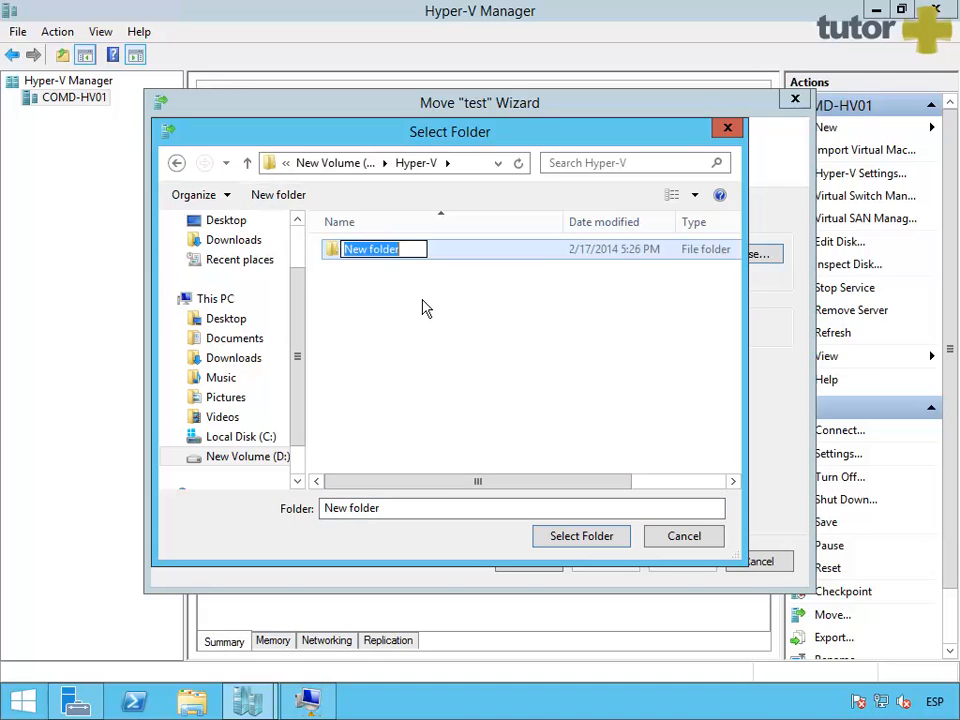
type("Test")
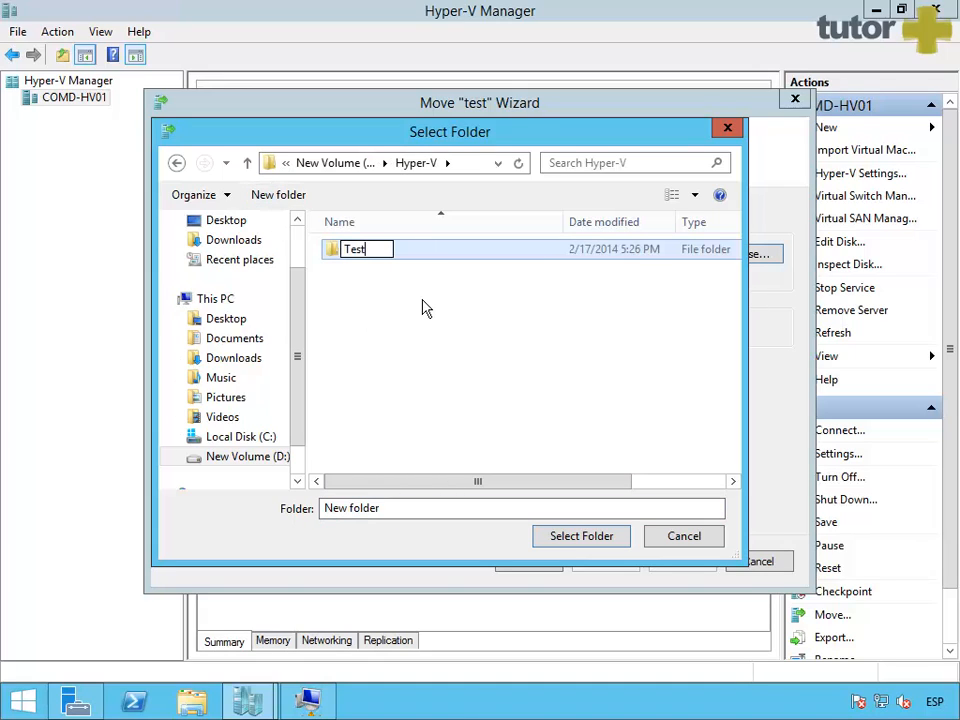
type(" VM")
left_click(422, 307)
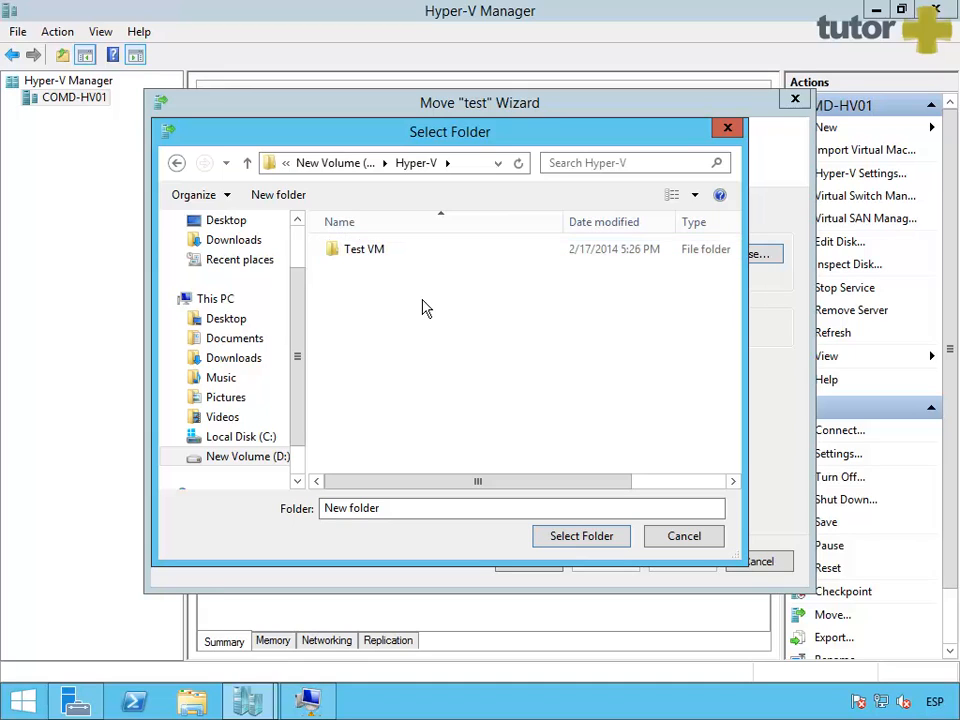
double_click(371, 256)
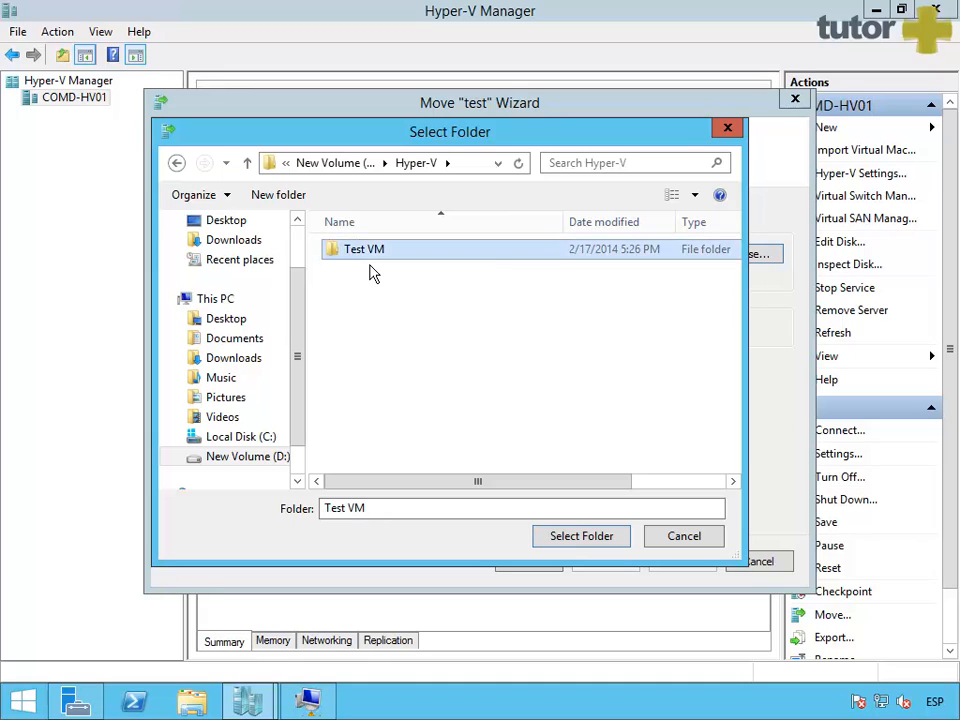
left_click(580, 540)
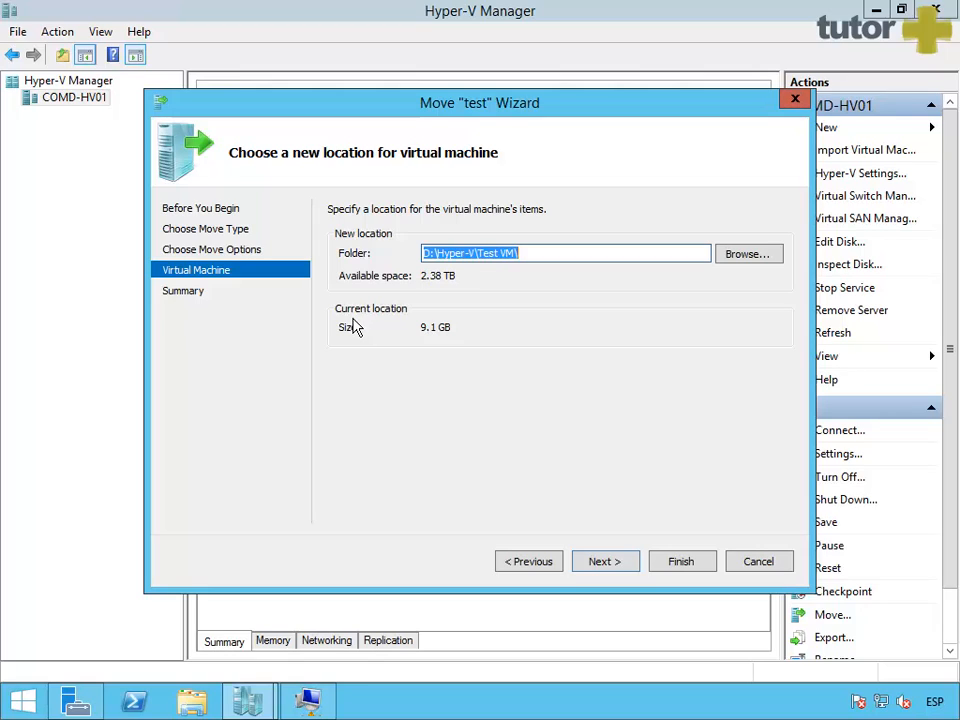
Review the destination paths of the virtual hard disk, configuration, checkpoints and smart paging in the summary, and start the storage move
left_click(619, 570)
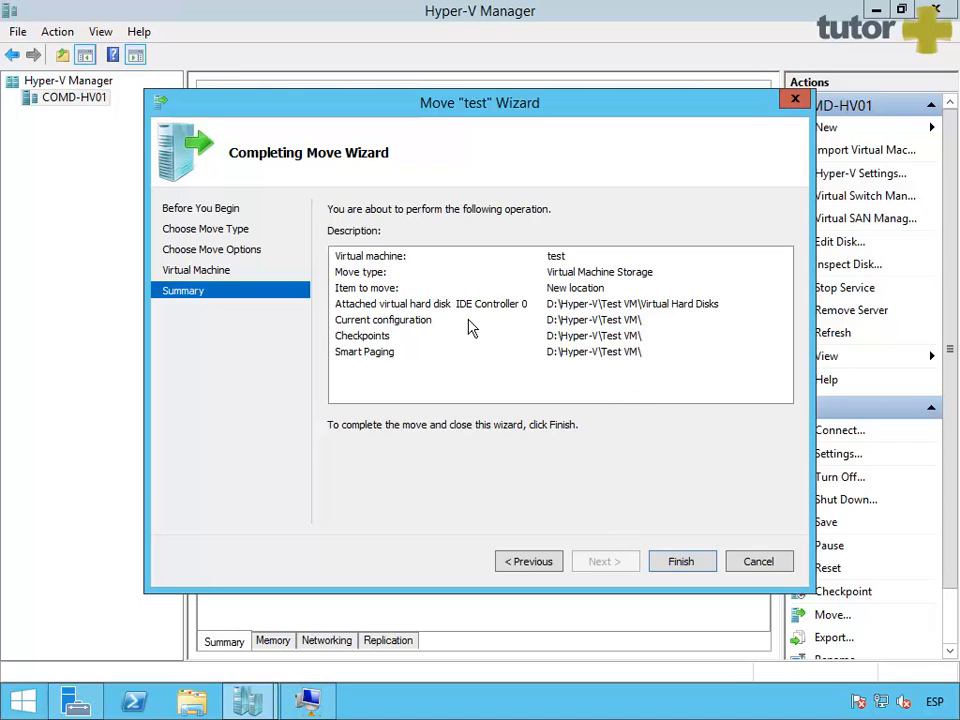
left_click(401, 310)
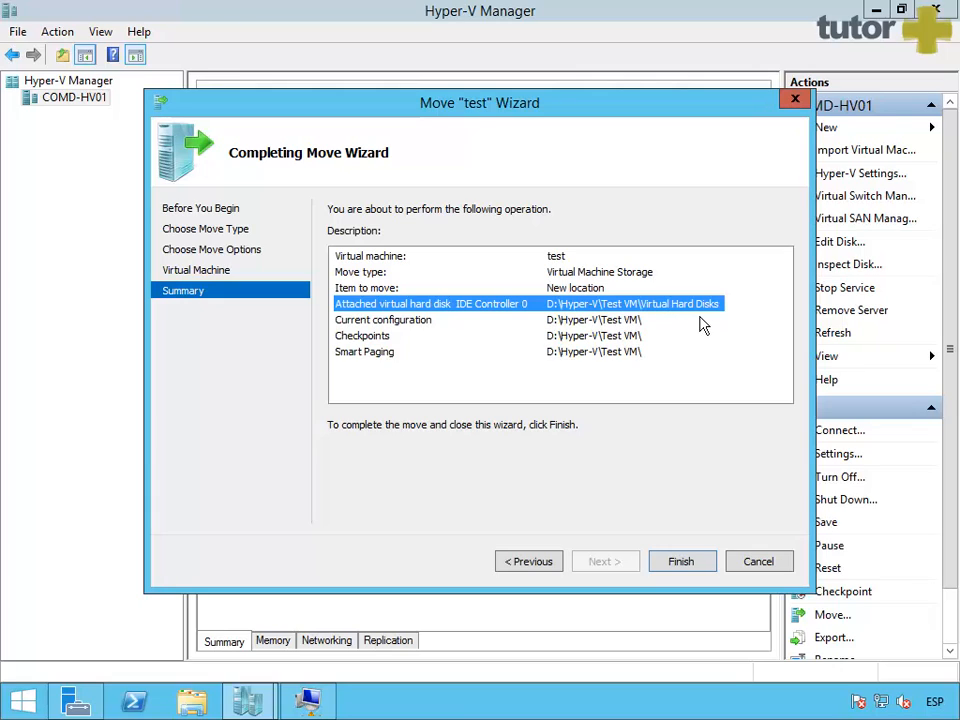
key("Down")
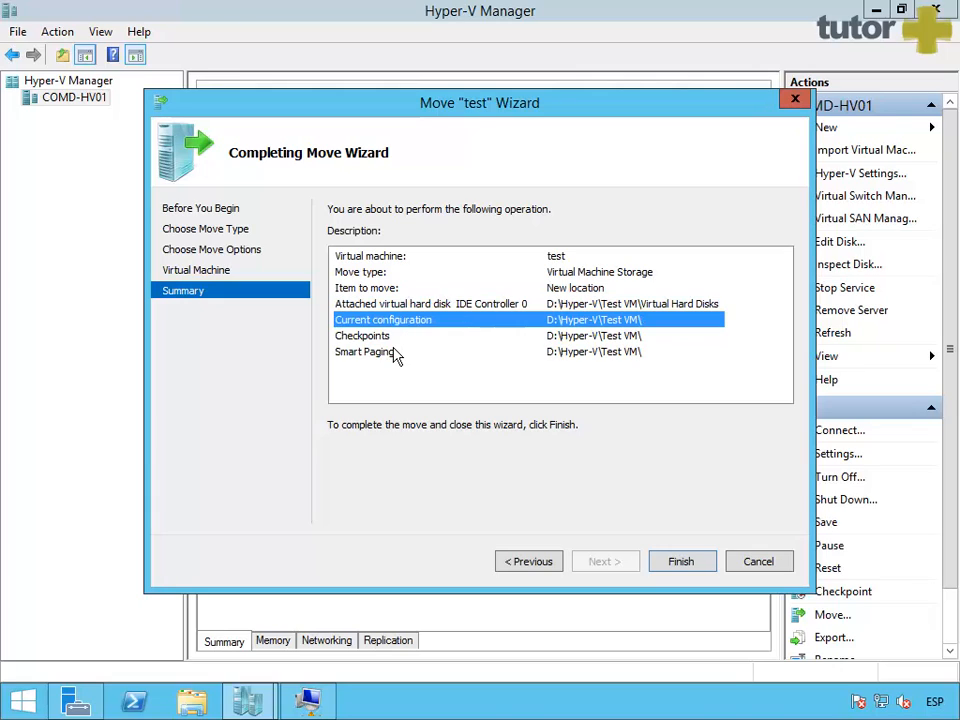
key("Down")
key("Down")
key("Up")
key("Up")
key("Down")
key("Down")
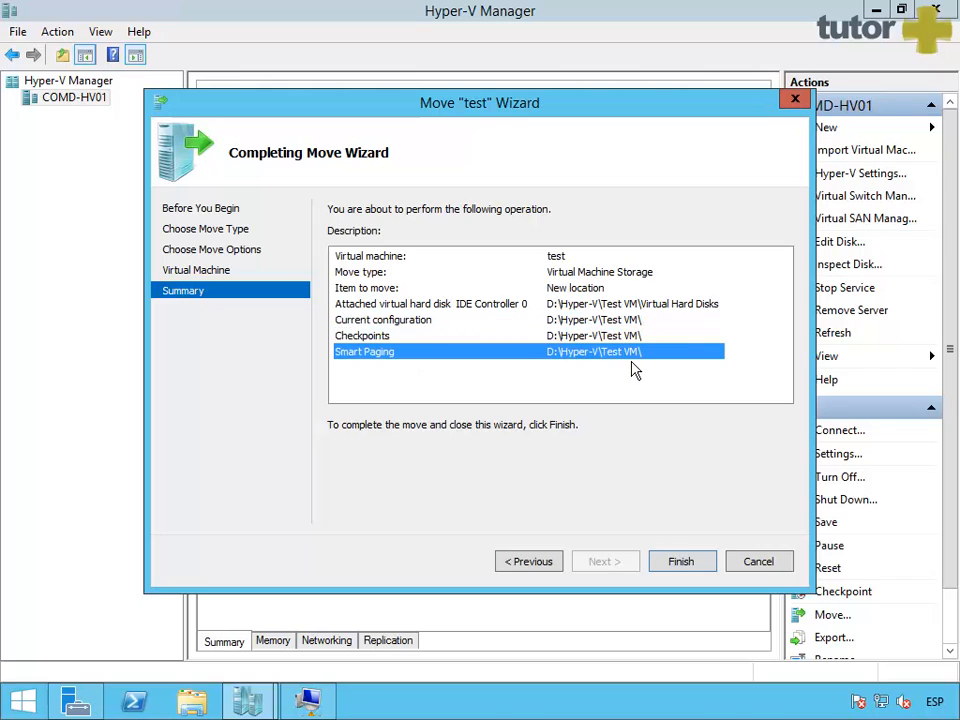
left_click(693, 571)
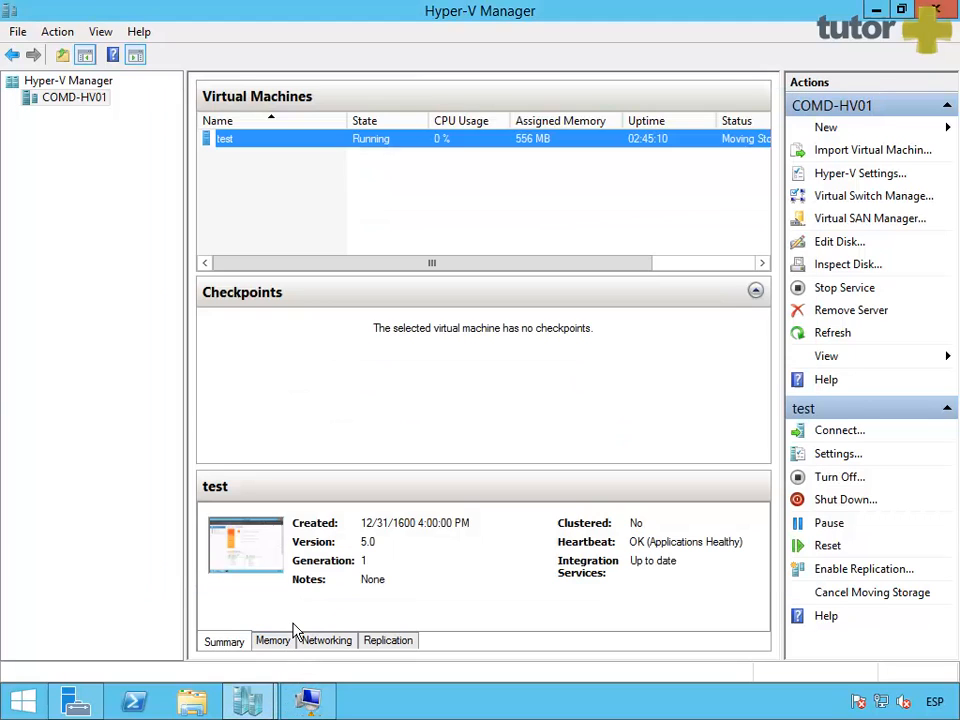
Check the continuous ping inside the "test" virtual machine, and minimize its connection window
left_click(306, 700)
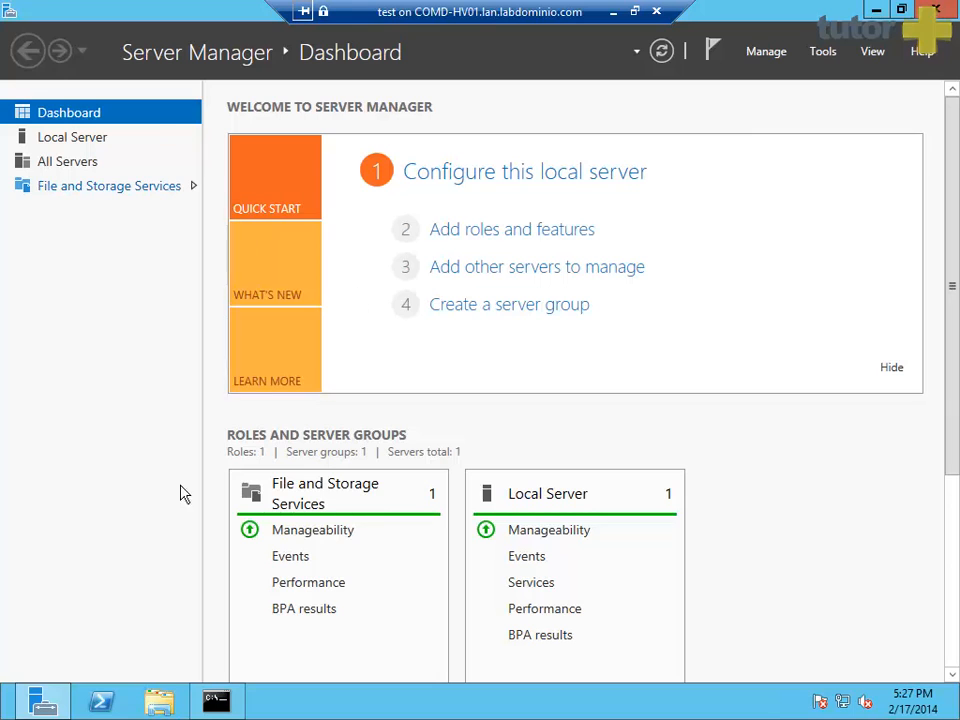
left_click(229, 708)
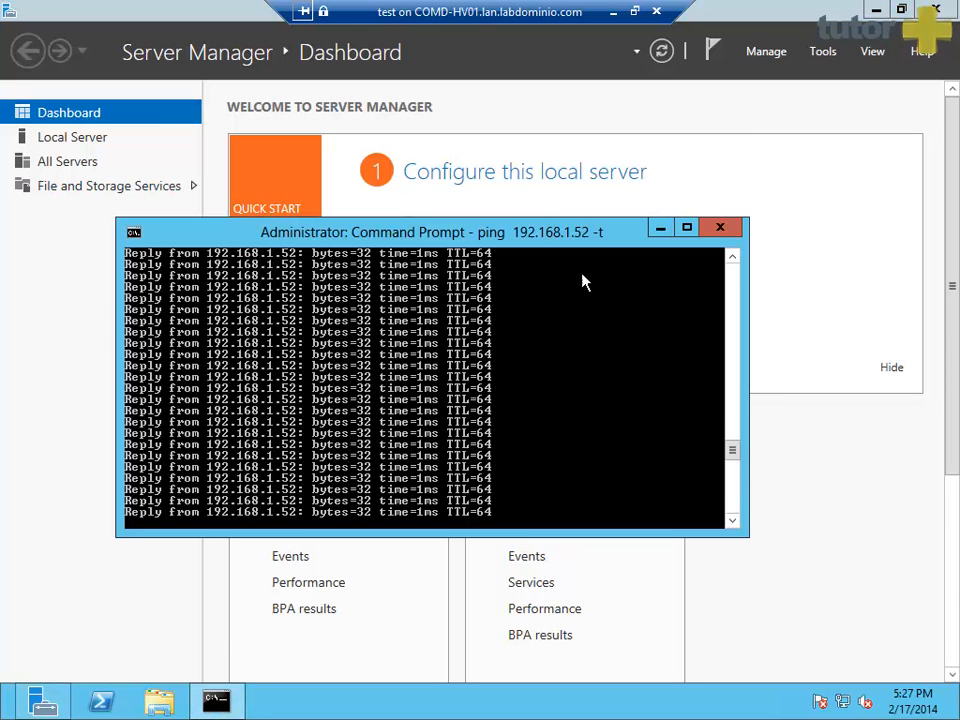
left_click(614, 12)
Open Task Manager on the host and view its performance graphs
right_click(437, 707)
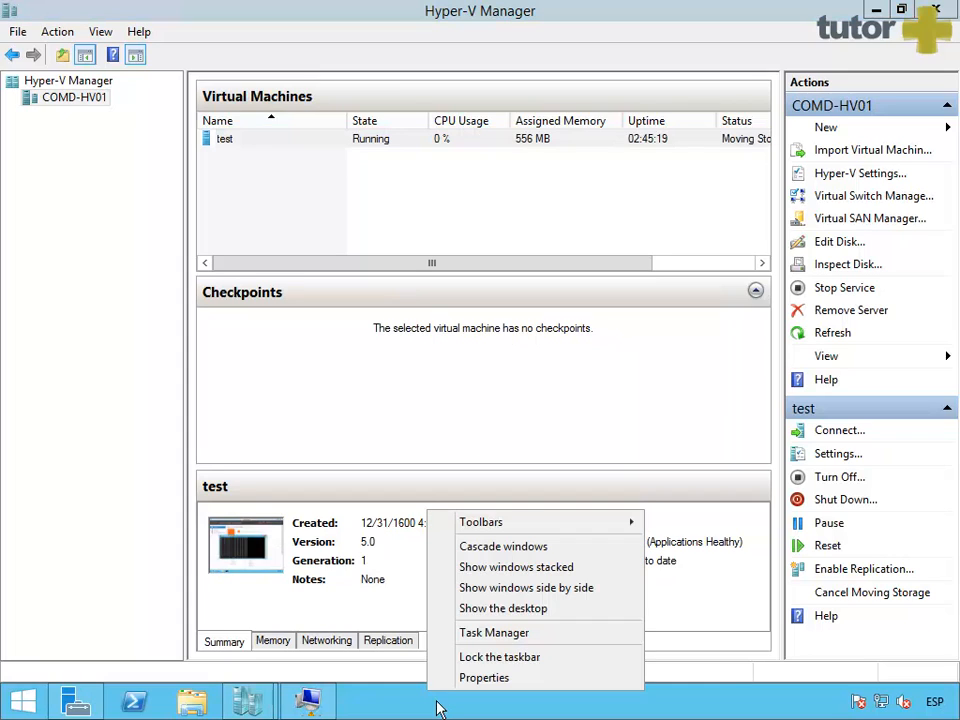
left_click(508, 644)
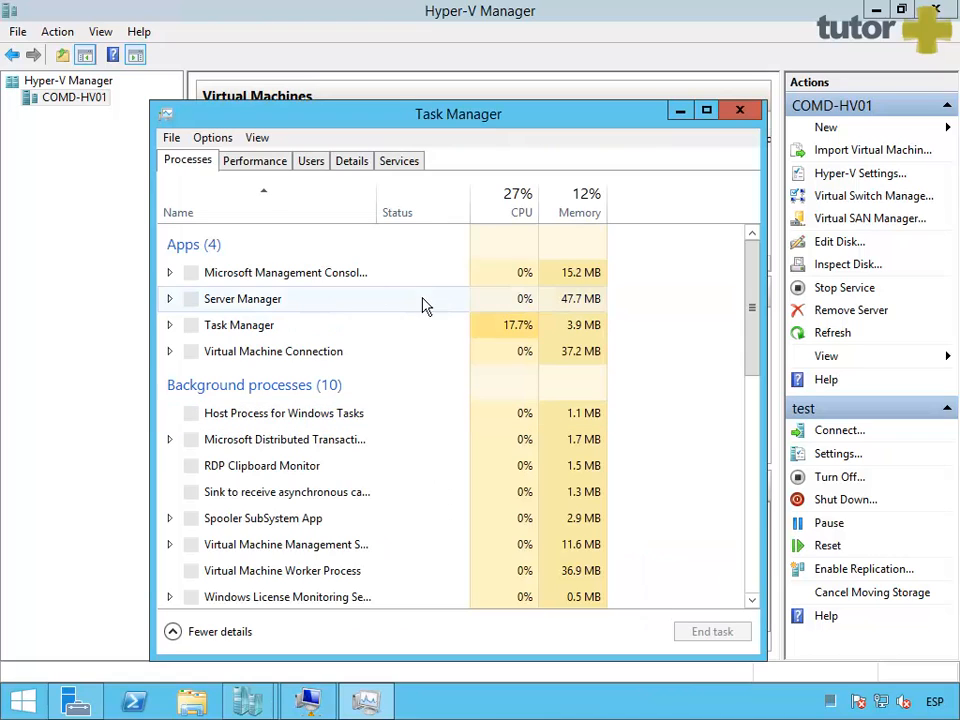
left_click(255, 161)
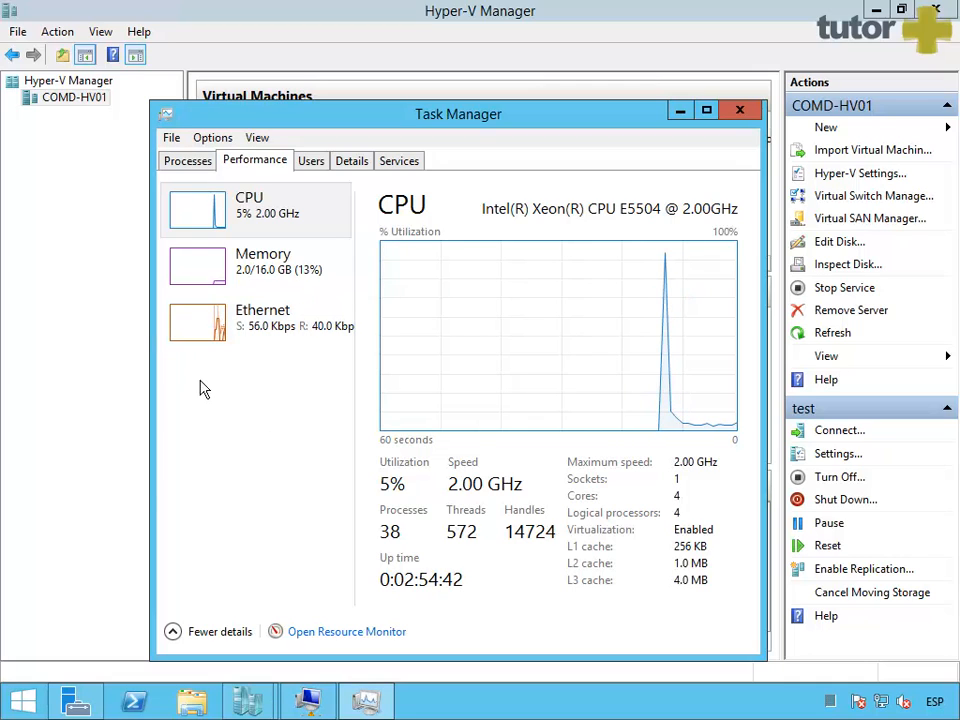
Enable the host's disk performance counters by running diskperf -y in a command prompt, and minimize the prompt
left_click(30, 705)
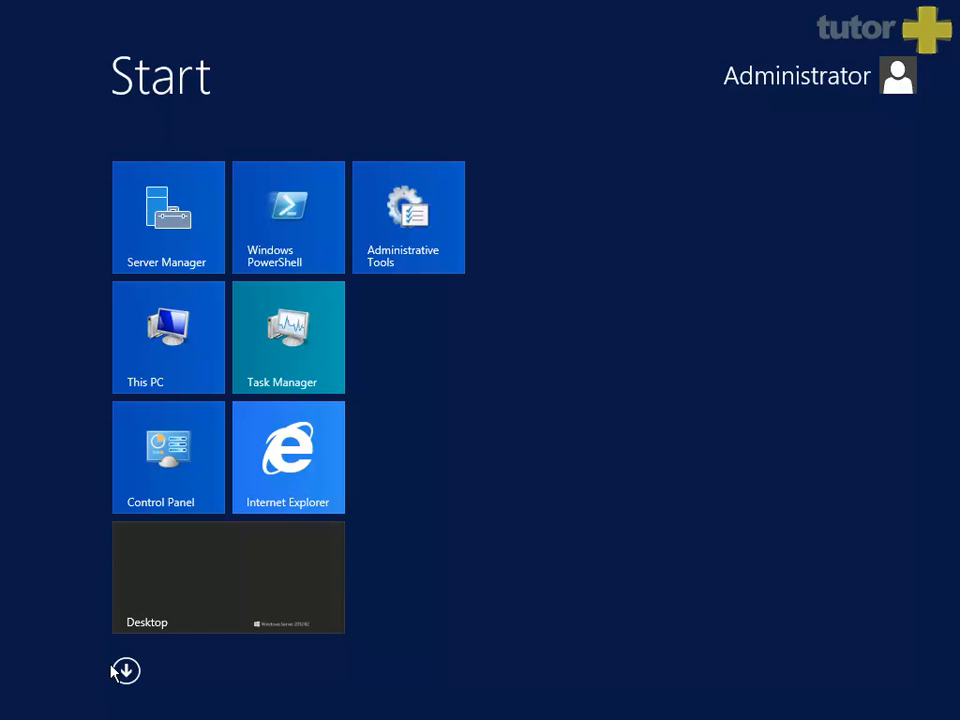
type("cmd")
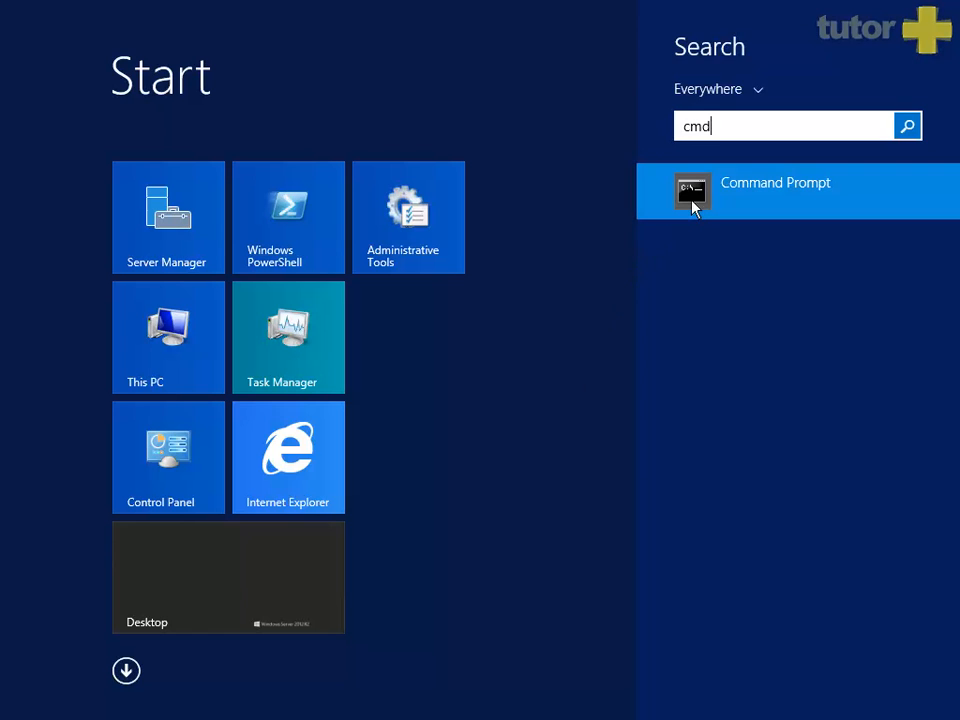
key("Return")
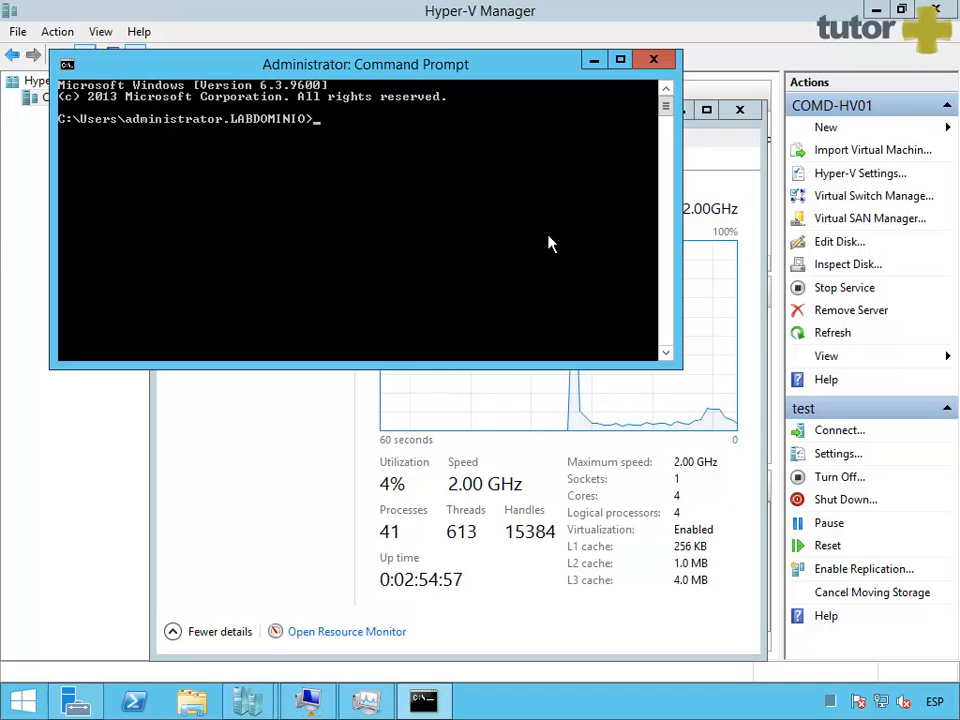
type("diskperf -y")
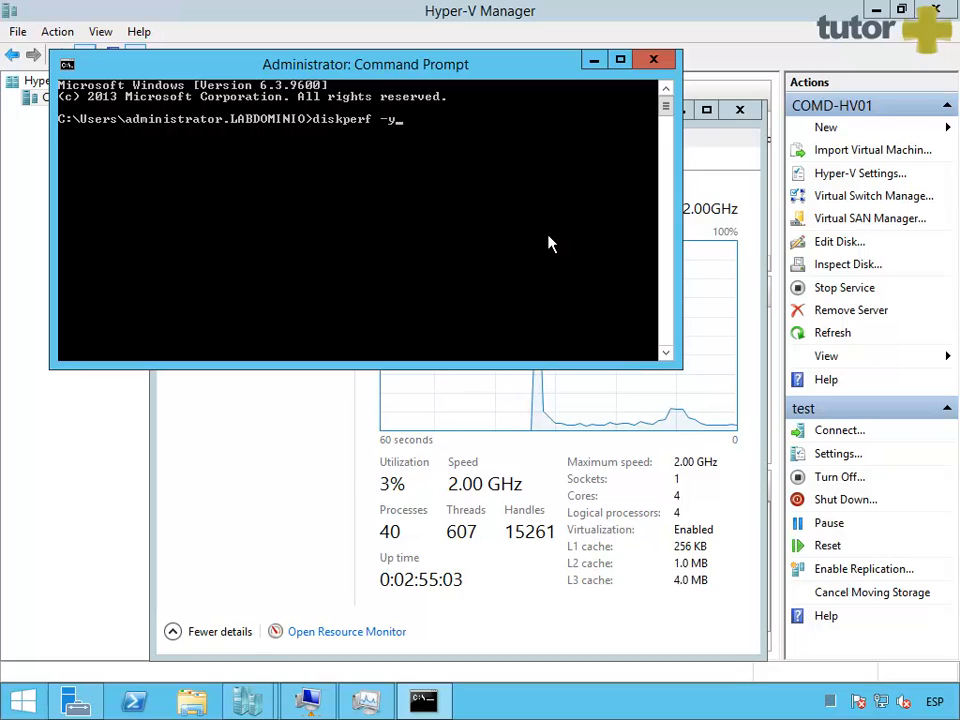
key("Return")
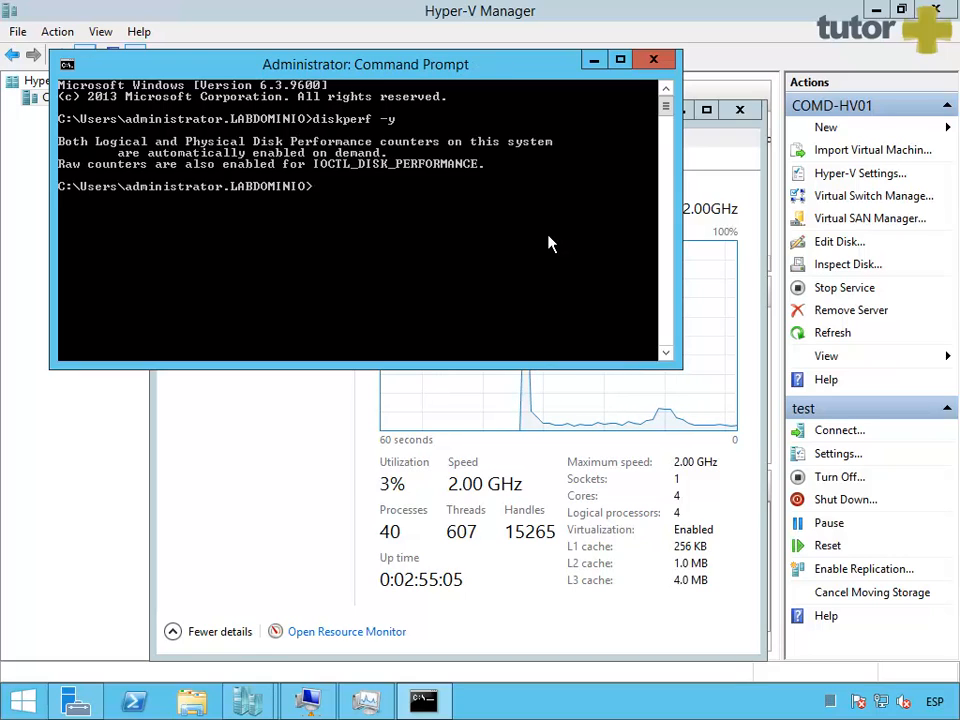
left_click(594, 60)
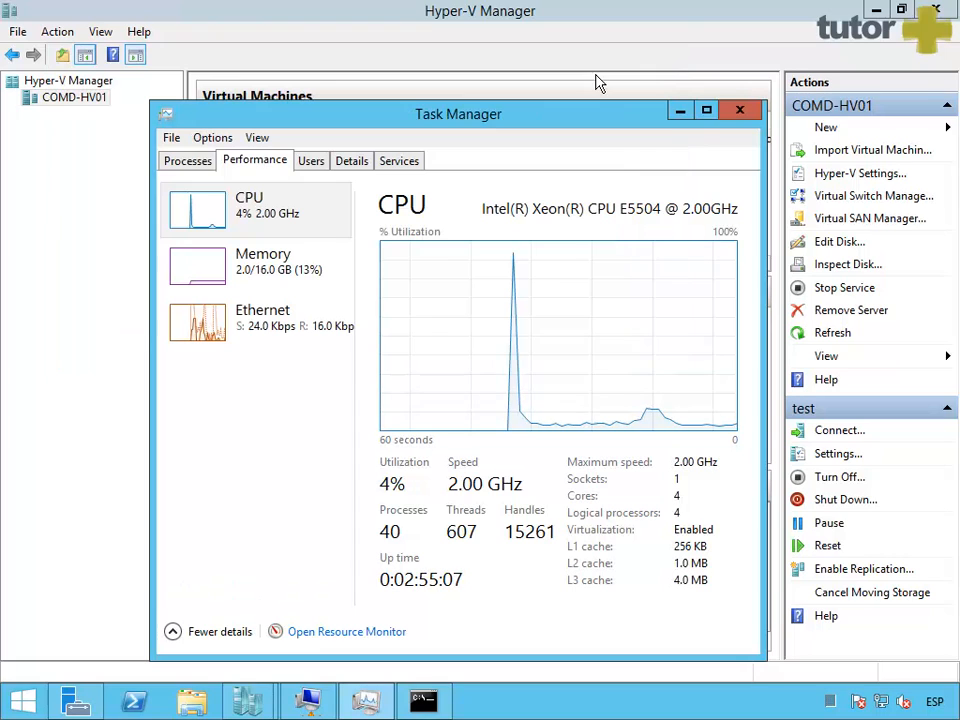
Restart Task Manager and show its performance graphs with the disk counters included
left_click(748, 118)
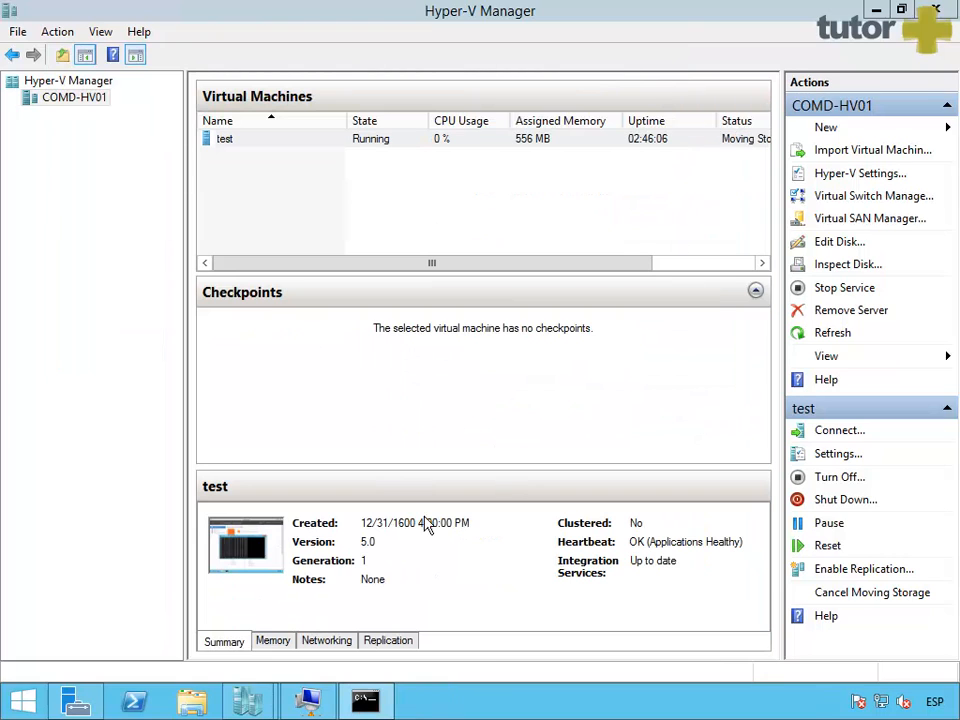
right_click(527, 707)
left_click(556, 650)
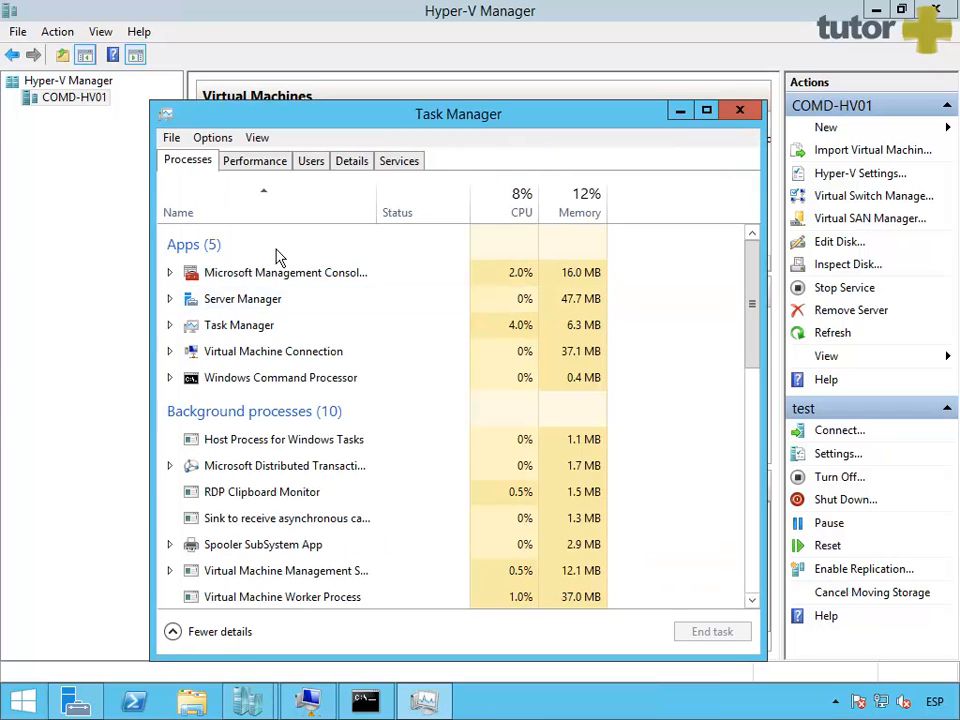
left_click(258, 165)
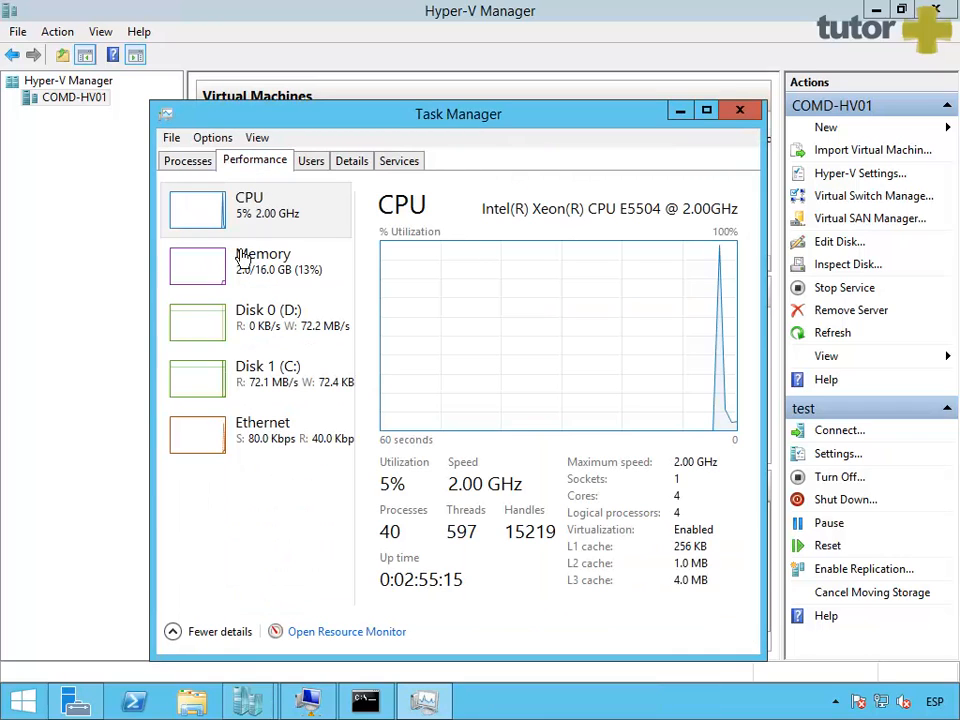
Compare the transfer activity of Disk 0 (D:) and Disk 1 (C:), and check on the running Move wizard
left_click(246, 343)
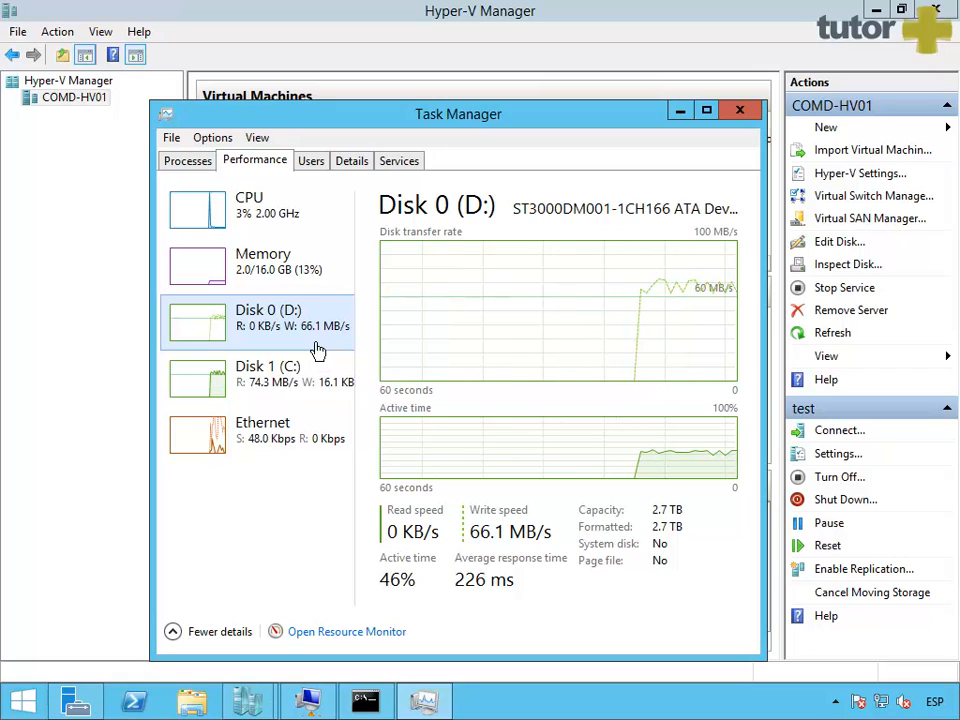
left_click(249, 392)
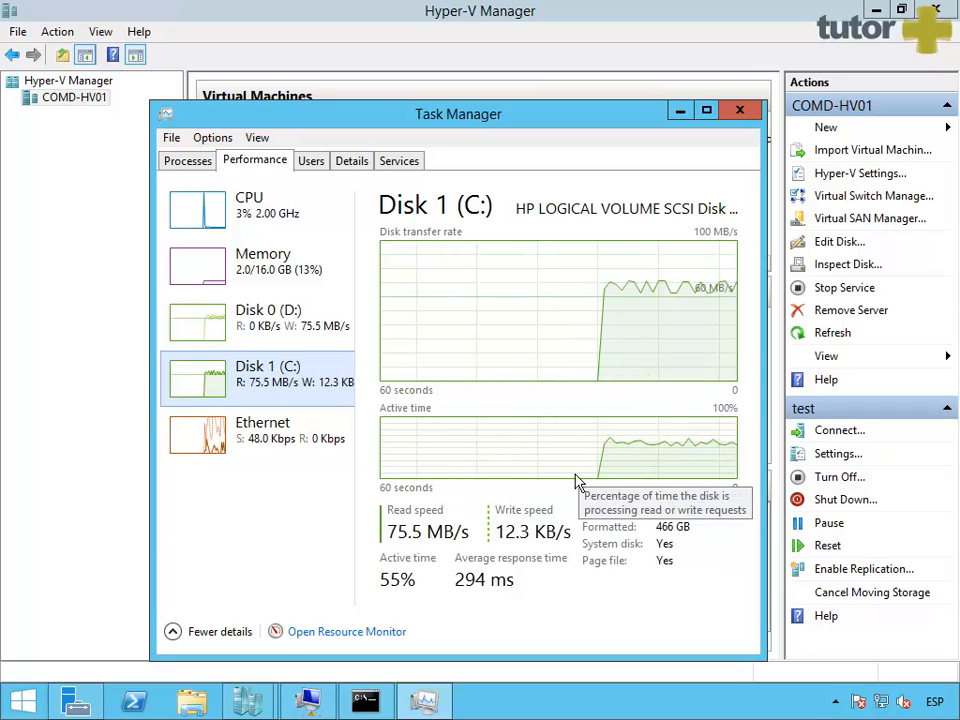
left_click(248, 332)
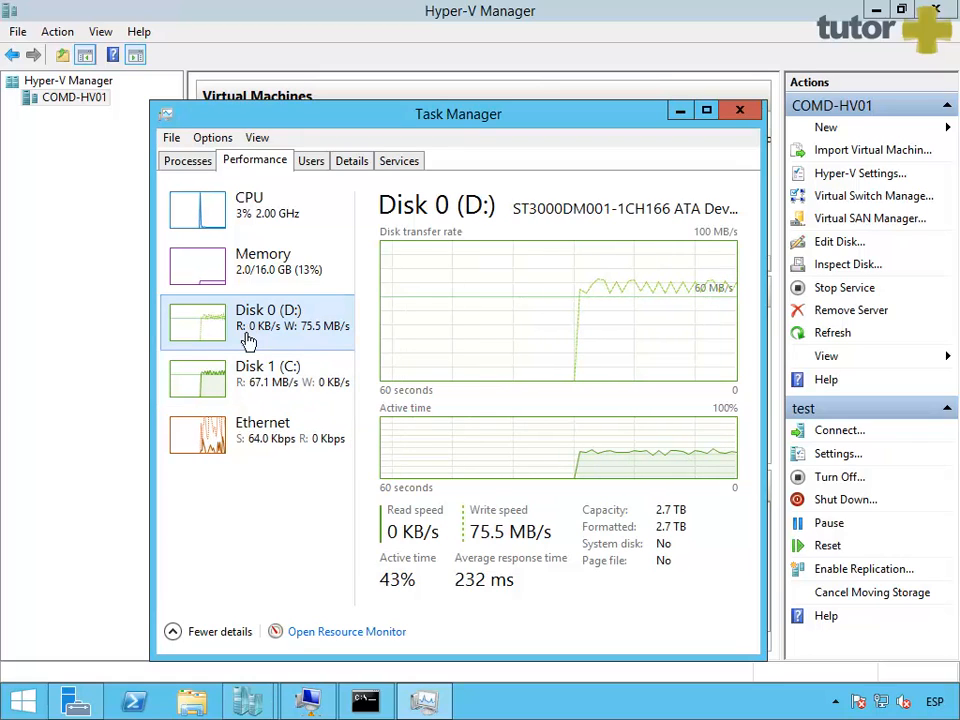
mouse_move(250, 702)
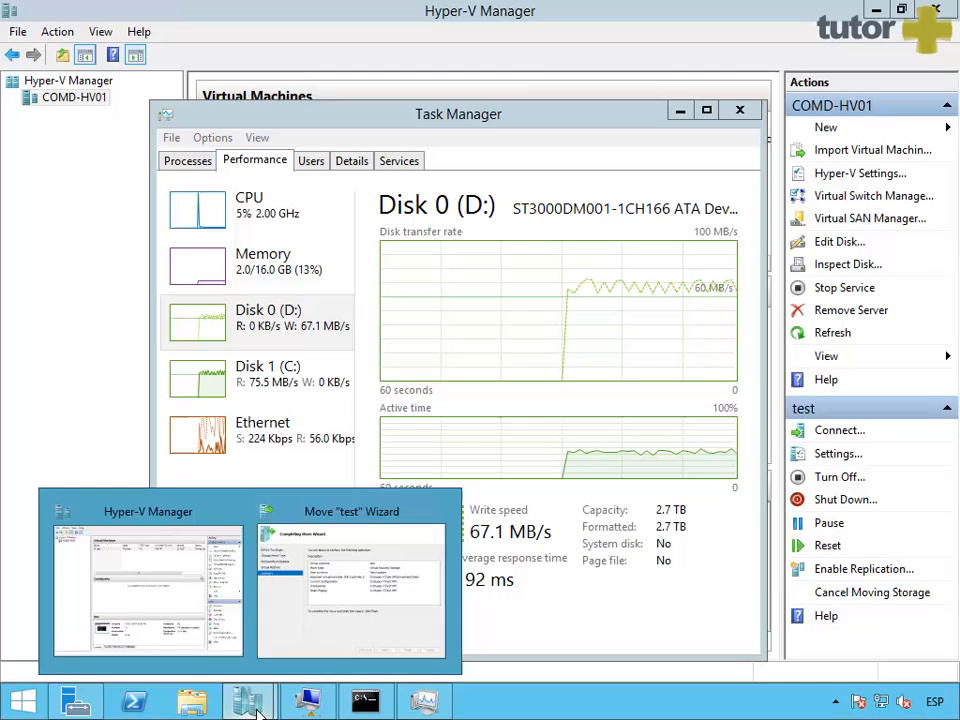
left_click(334, 606)
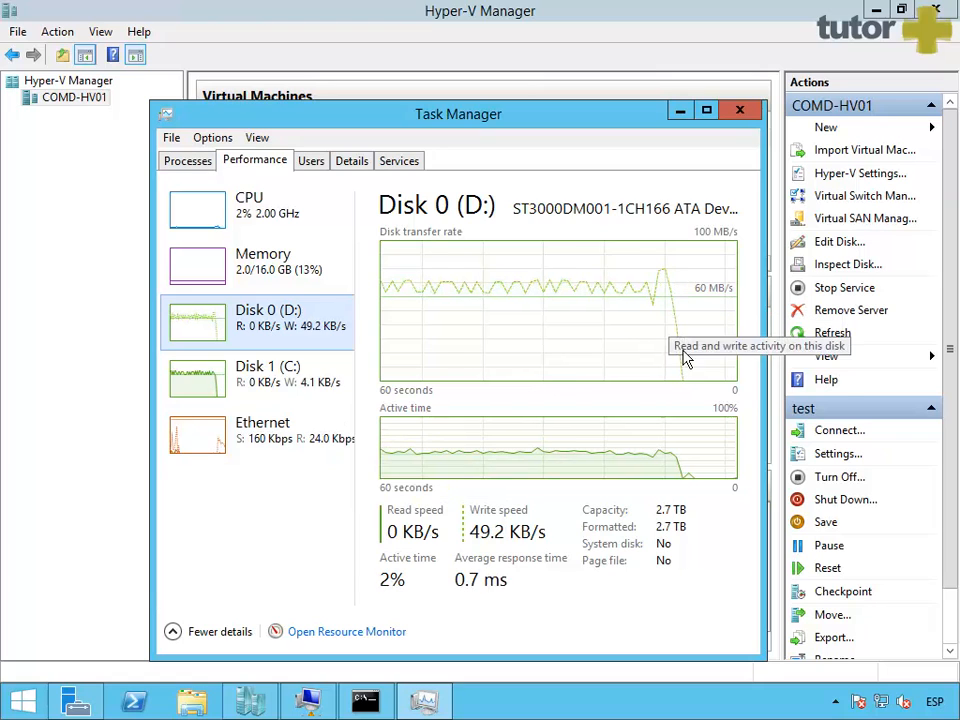
Compare the transfer graphs of Disk 0 (D:) and Disk 1 (C:) again, and minimize Task Manager
left_click(312, 396)
left_click(300, 340)
left_click(298, 362)
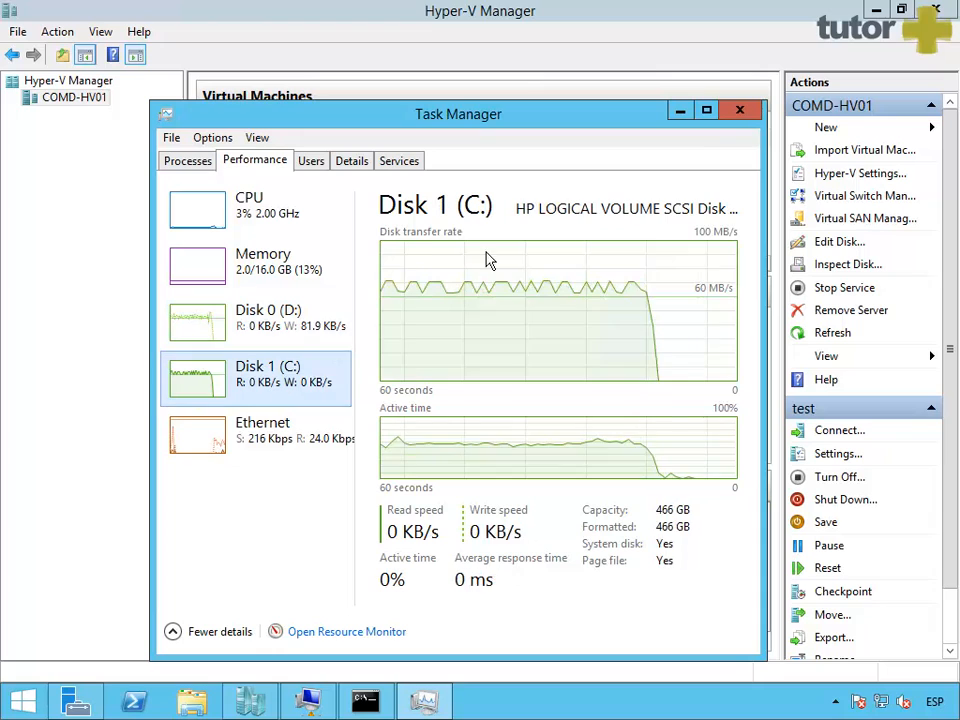
left_click(680, 110)
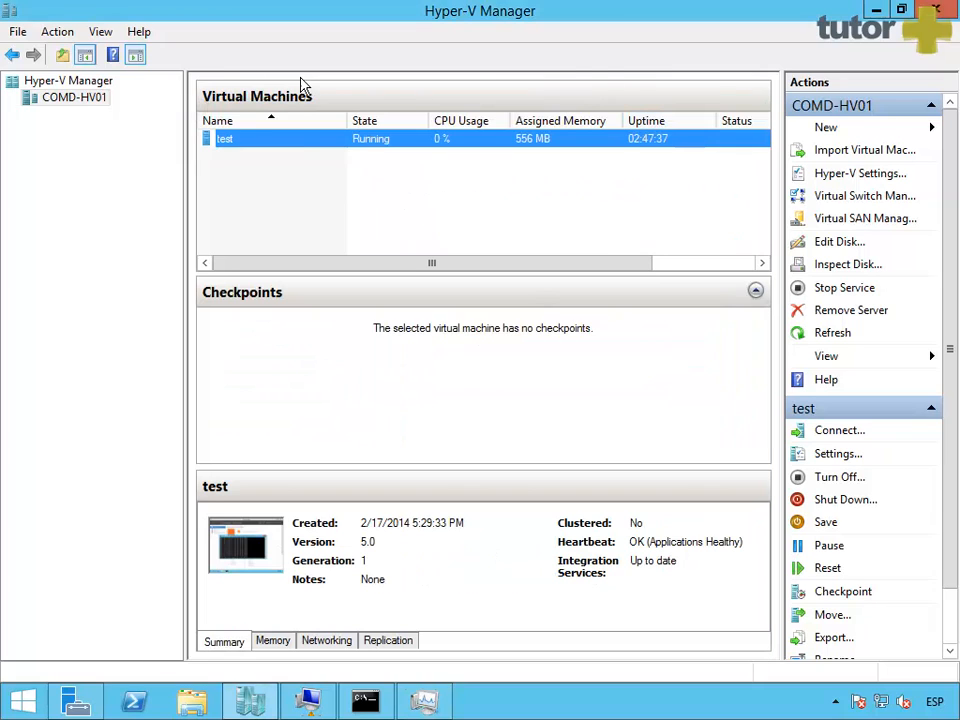
Check the virtual hard disk path of the "test" virtual machine in its settings, and close them without changes
right_click(294, 156)
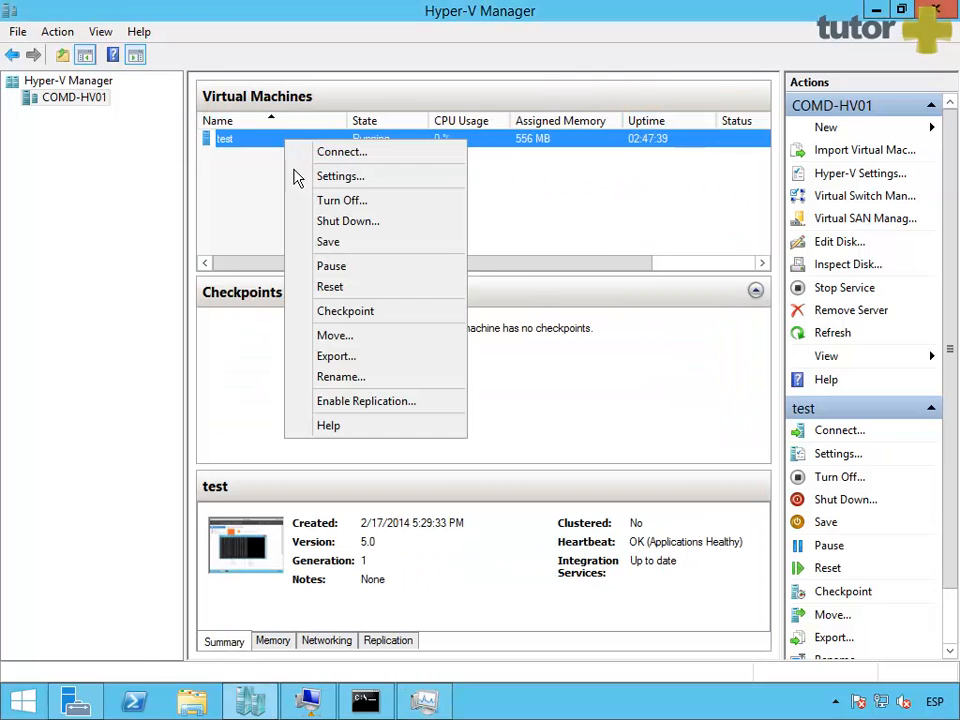
left_click(344, 178)
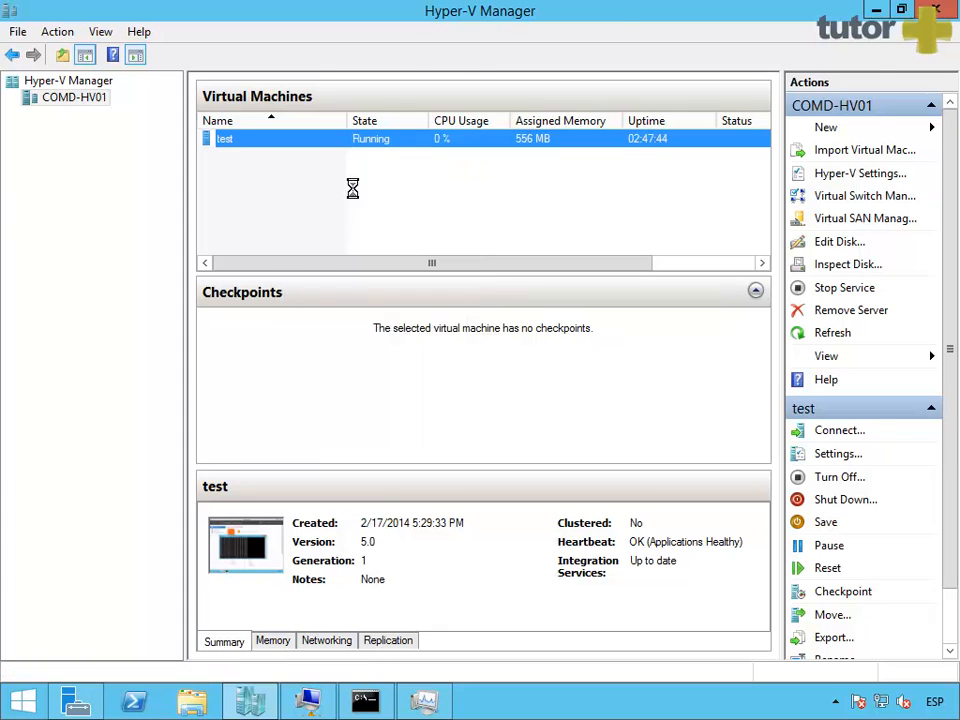
left_click(265, 243)
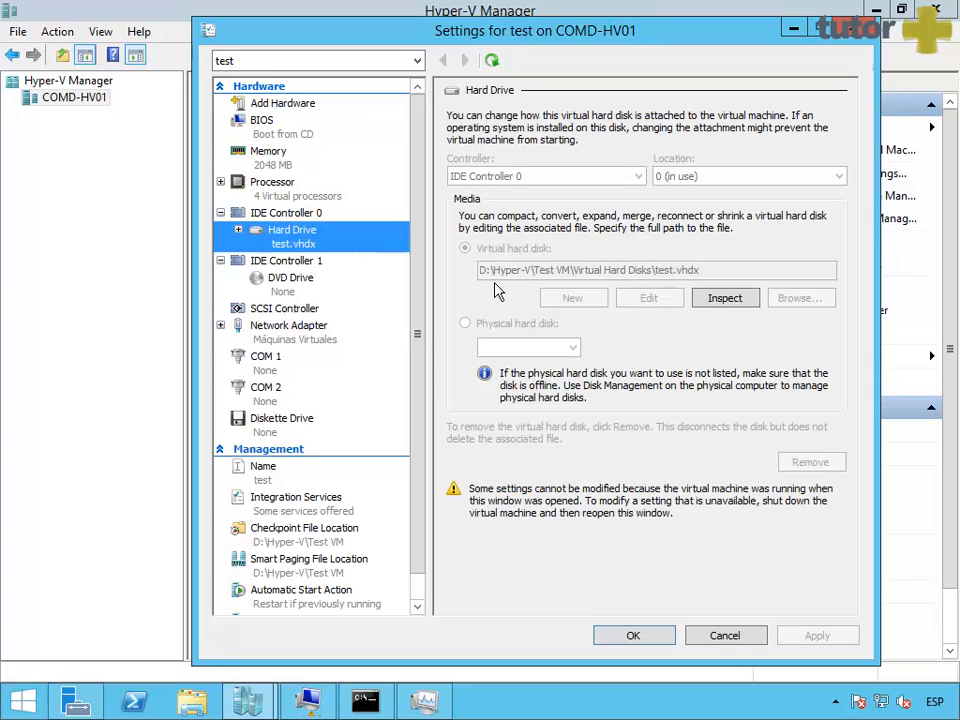
left_click(725, 635)
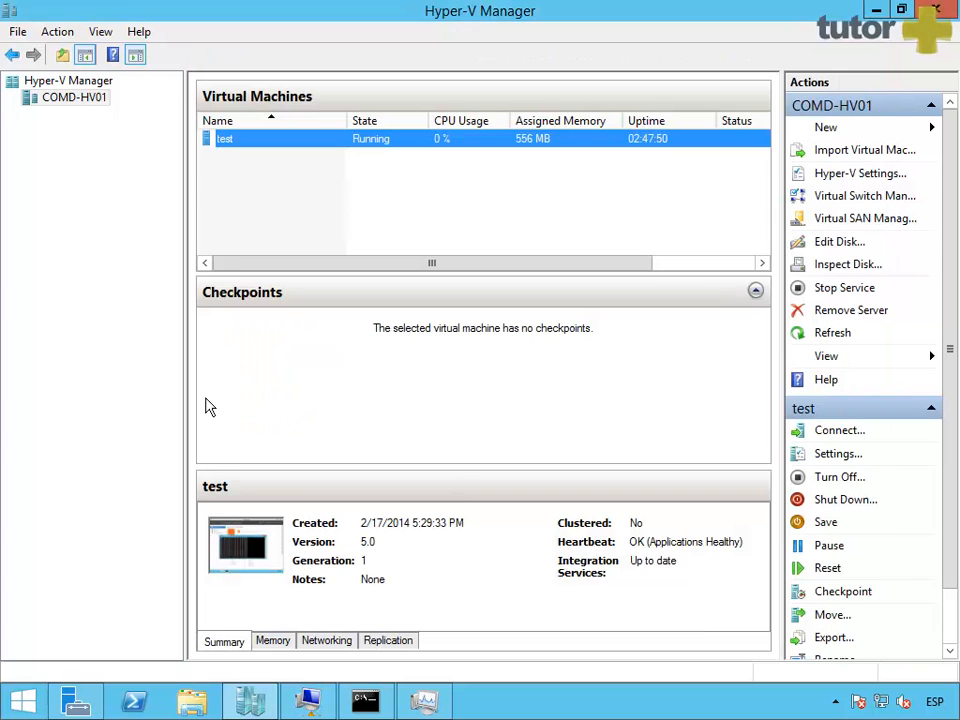
Stop the continuous ping inside the "test" virtual machine, review its replies, and minimize the prompt and the connection window
left_click(333, 704)
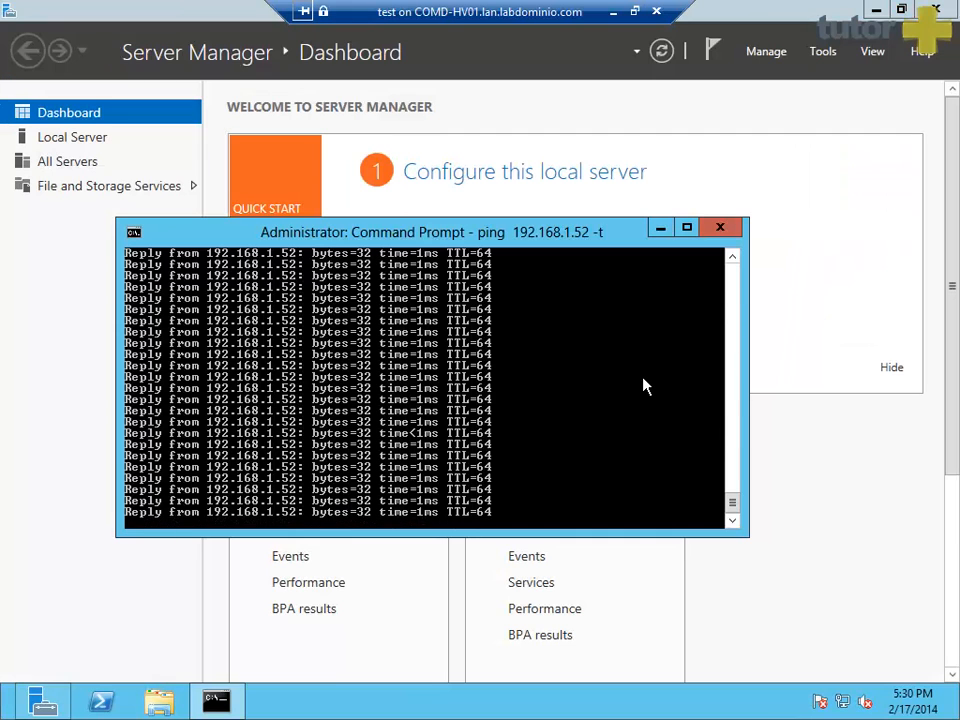
key("ctrl+c")
scroll(743, 321, "up", 5)
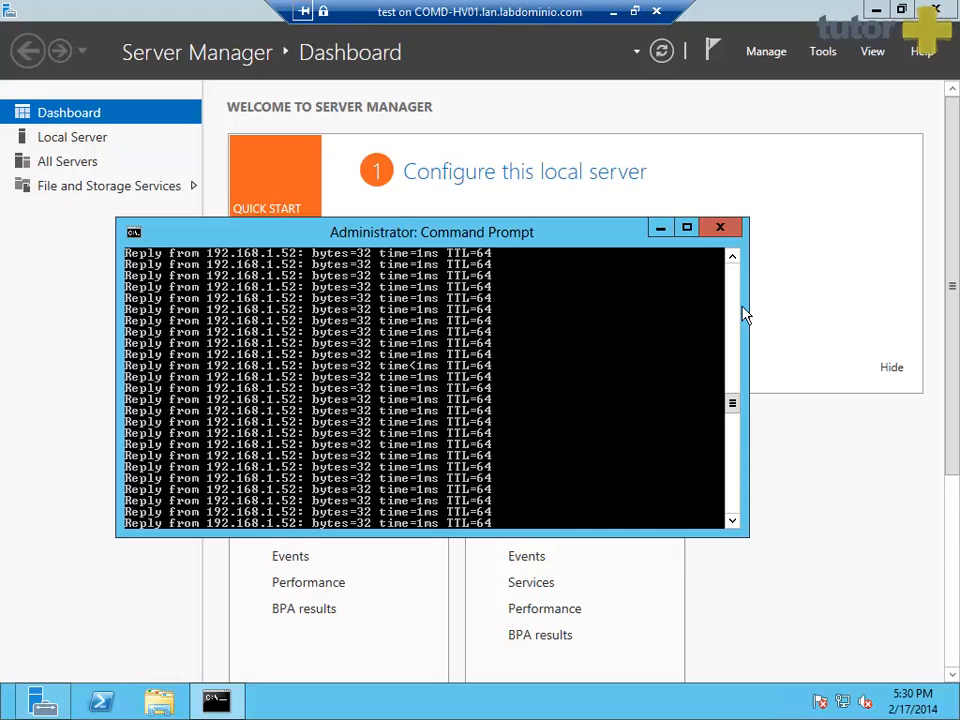
scroll(709, 268, "up", 5)
left_click(660, 229)
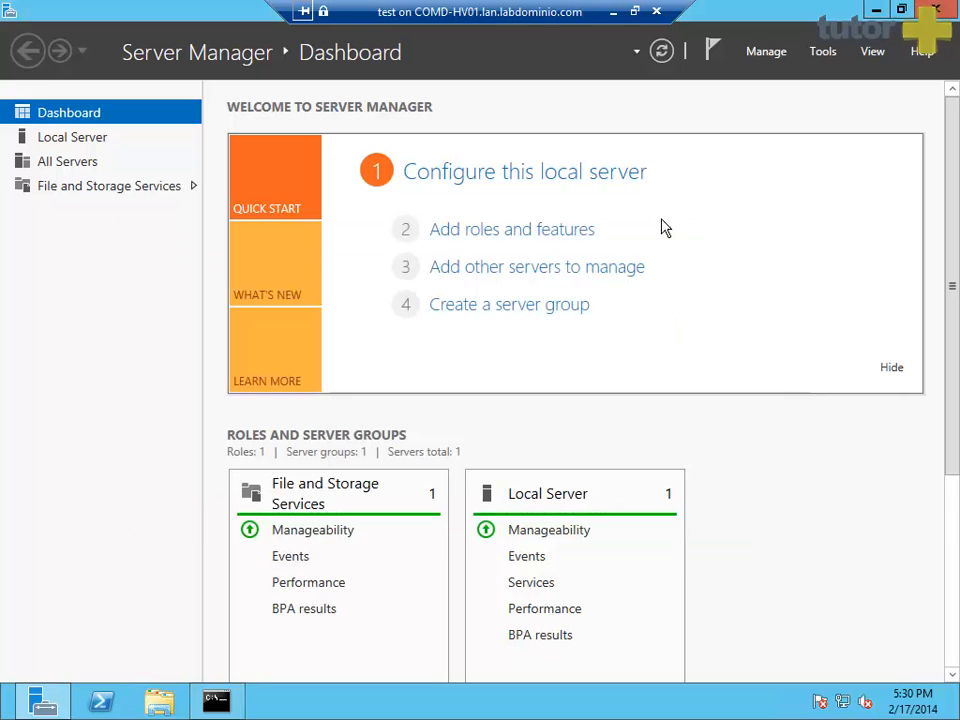
left_click(613, 11)
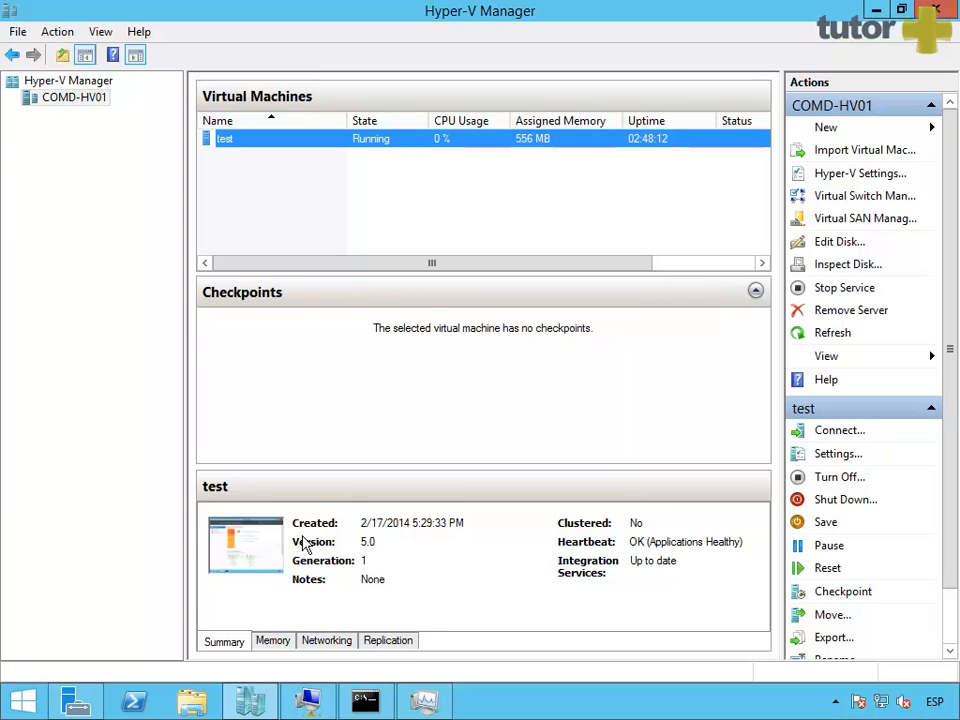
Browse to D:\Hyper-V\Test VM\Virtual Hard Disks in File Explorer and examine the test.vhdx file
left_click(192, 701)
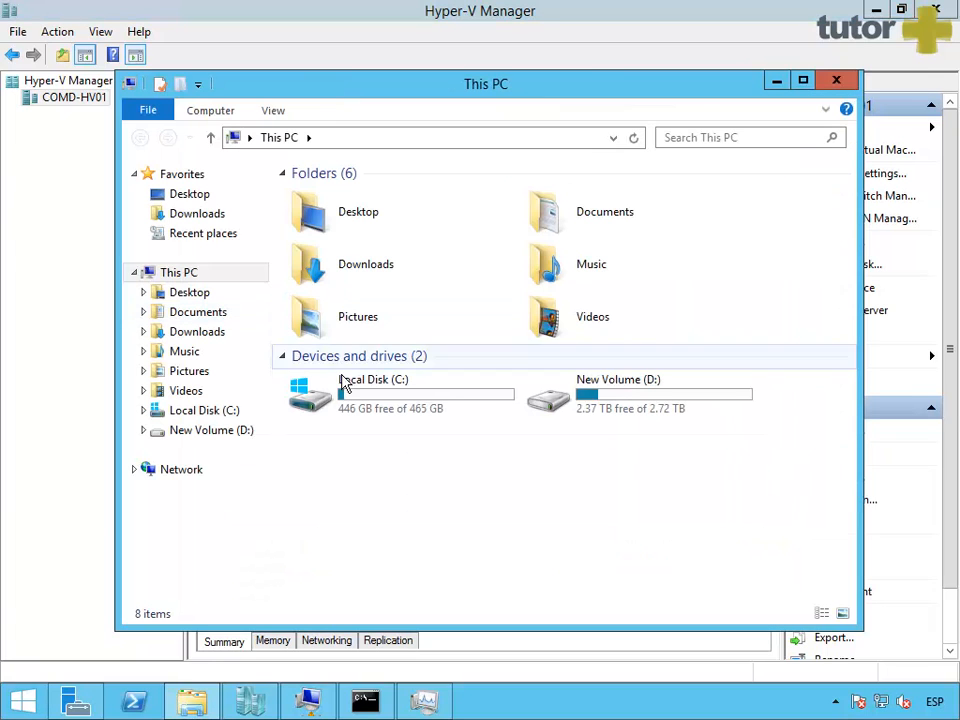
double_click(602, 414)
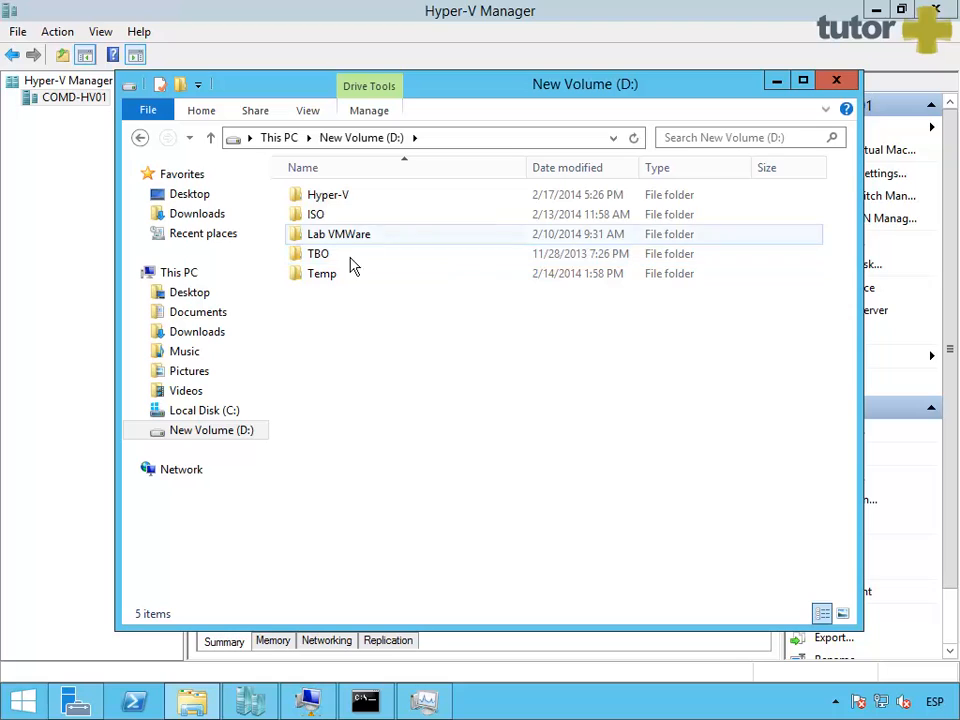
double_click(326, 197)
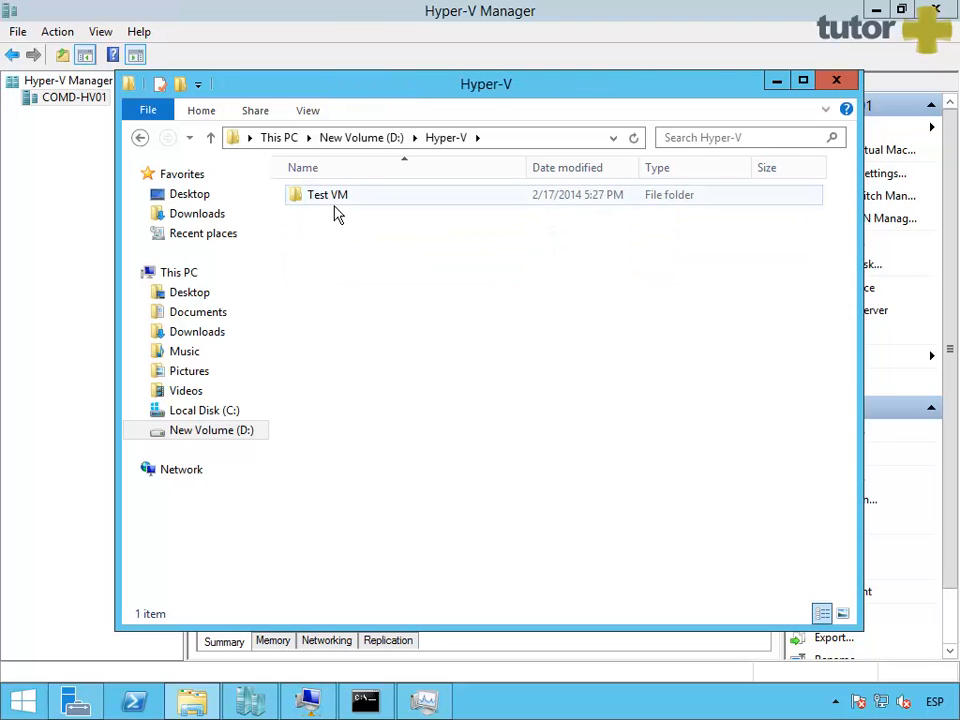
double_click(325, 200)
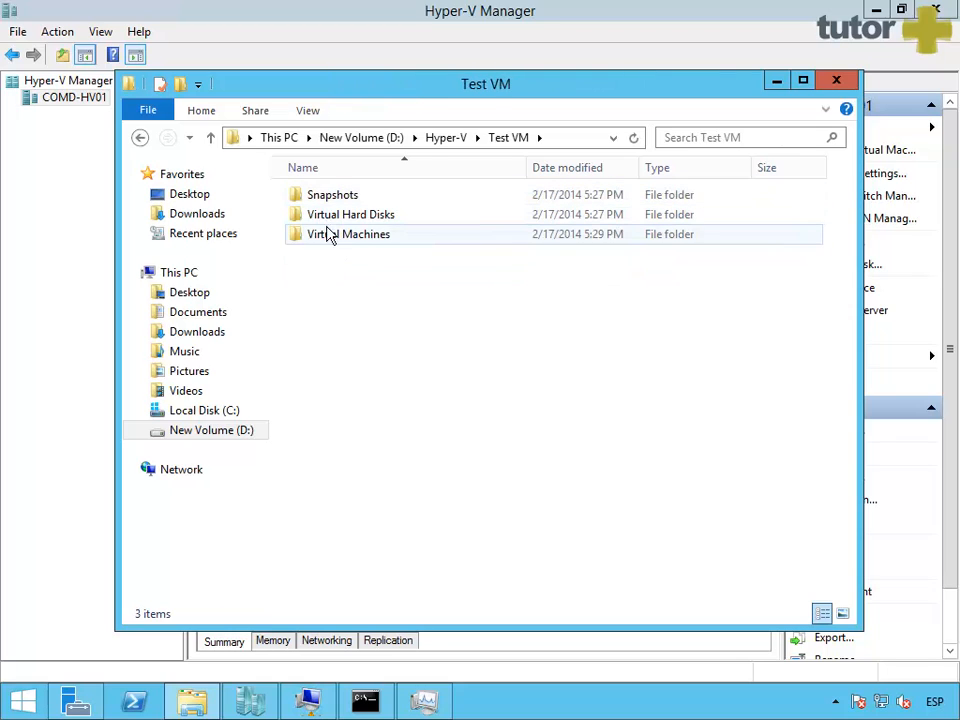
left_click(337, 205)
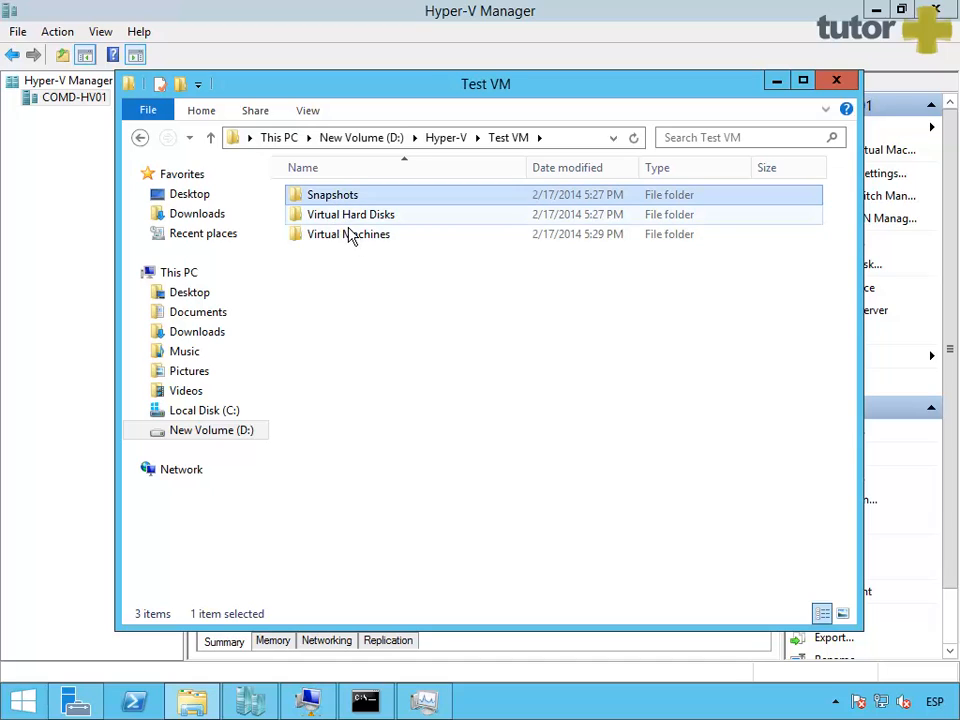
double_click(349, 224)
left_click(340, 204)
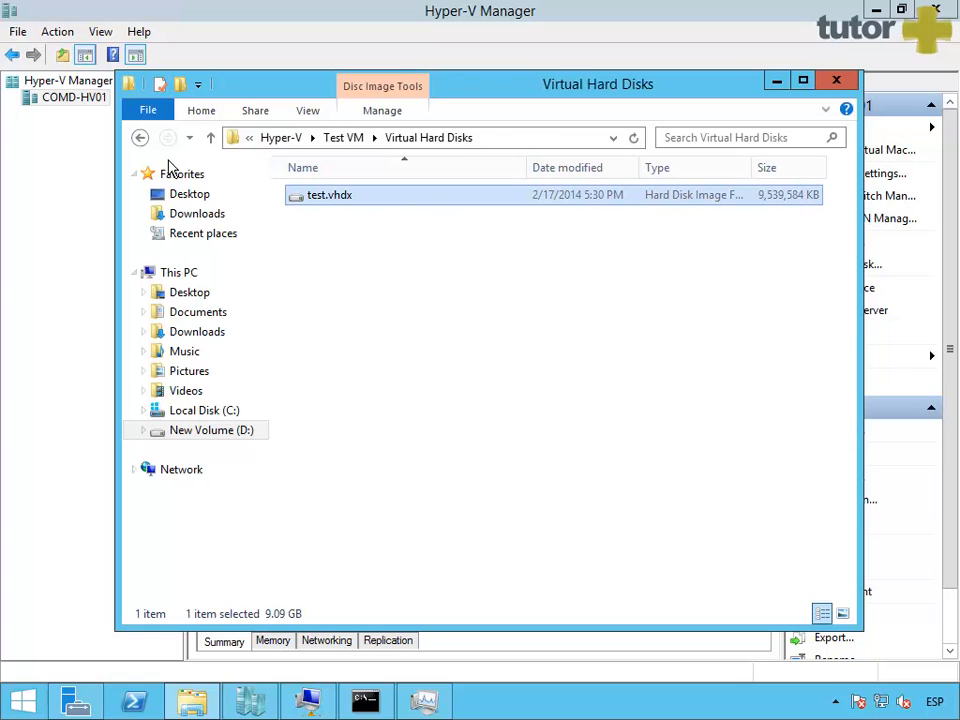
Examine the XML configuration file in Test VM's Virtual Machines folder, and close File Explorer
left_click(141, 139)
double_click(345, 236)
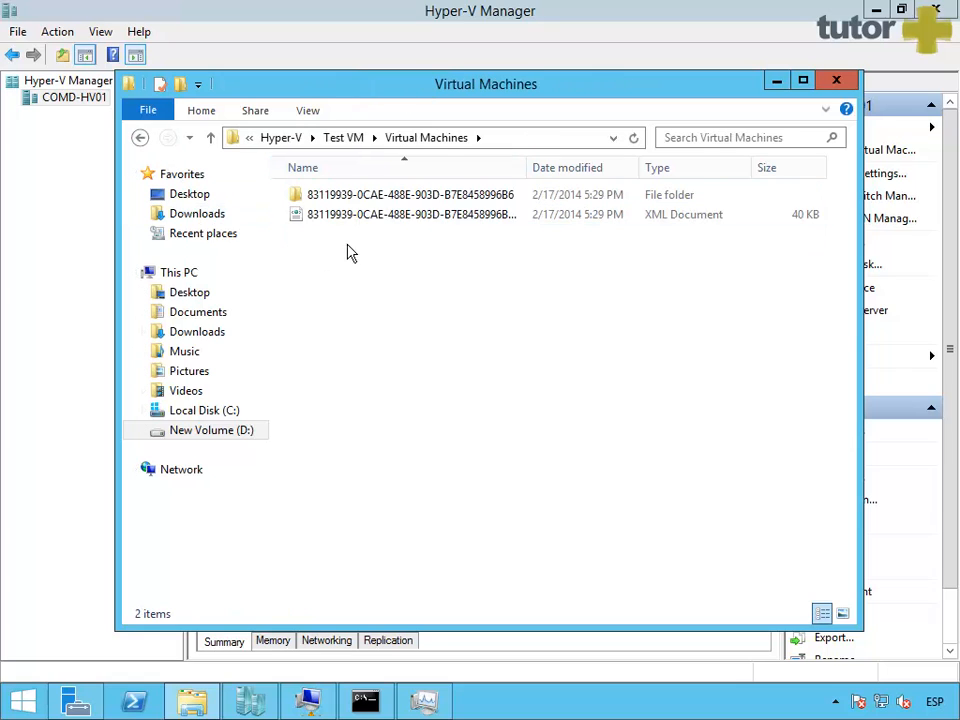
left_click(398, 216)
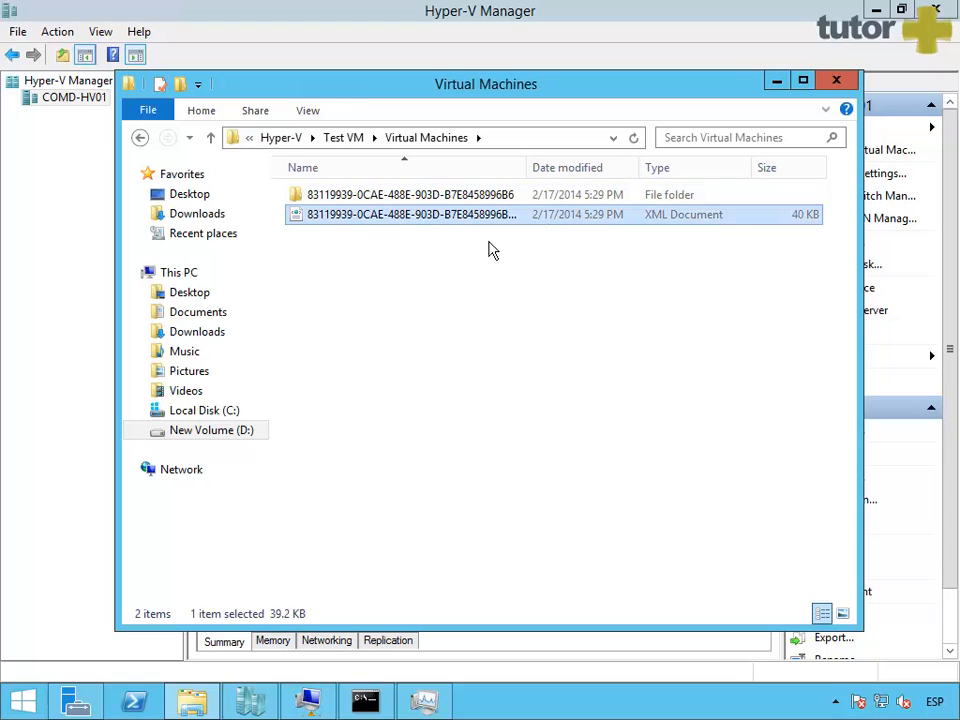
left_click(840, 86)
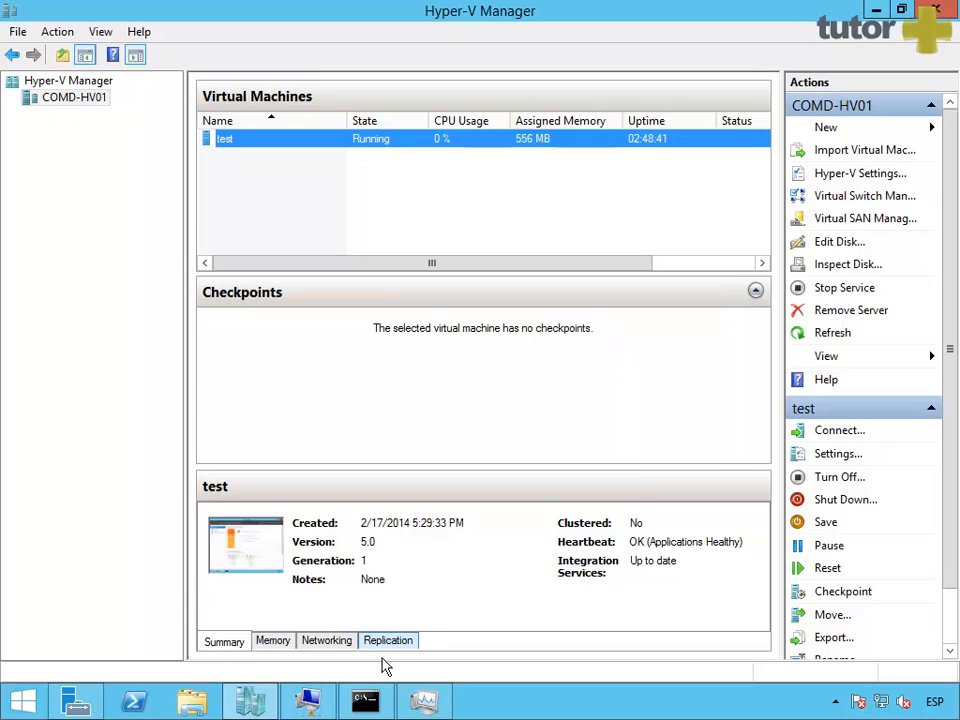
Disable the host's disk performance counters by running diskperf -n in the command prompt
left_click(366, 703)
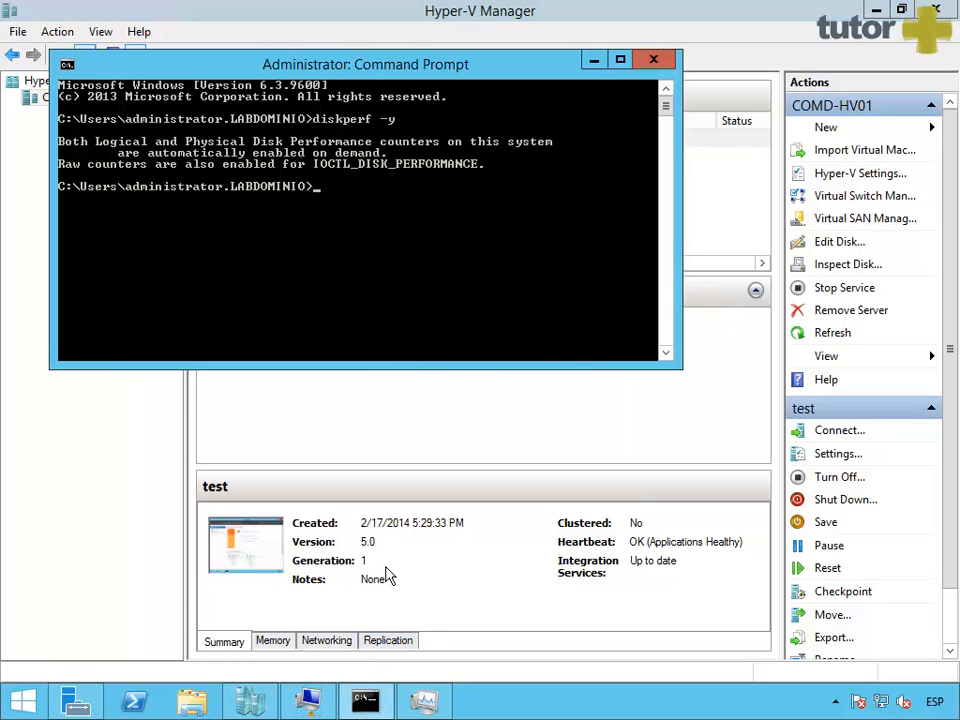
key("Up")
key("Return")
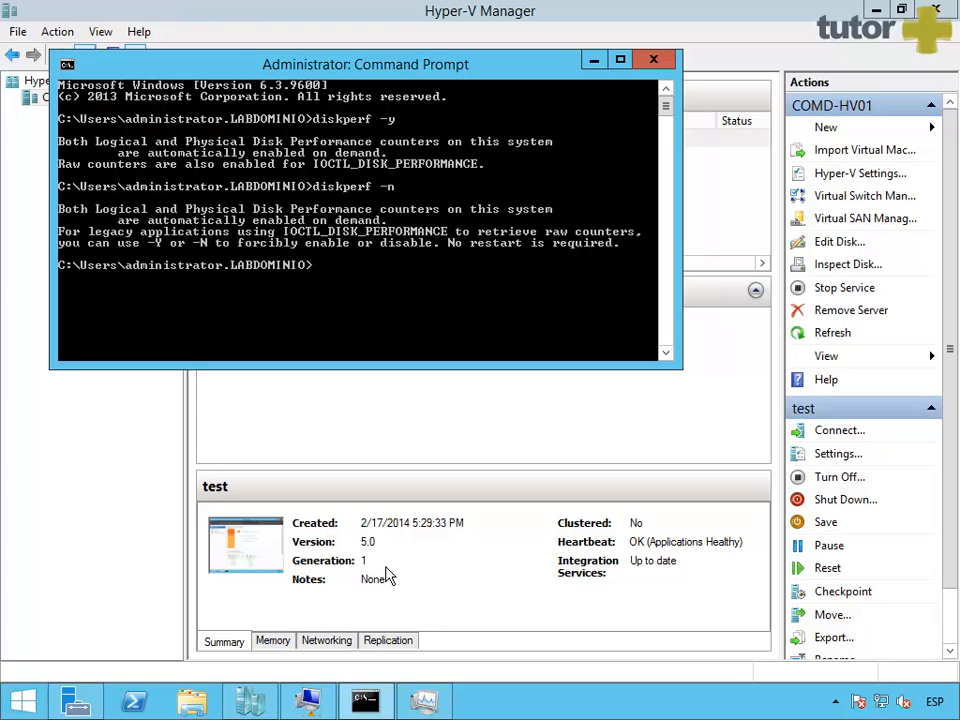
Close and reopen Task Manager on the host, and show its performance graphs without the disk counters
left_click(424, 700)
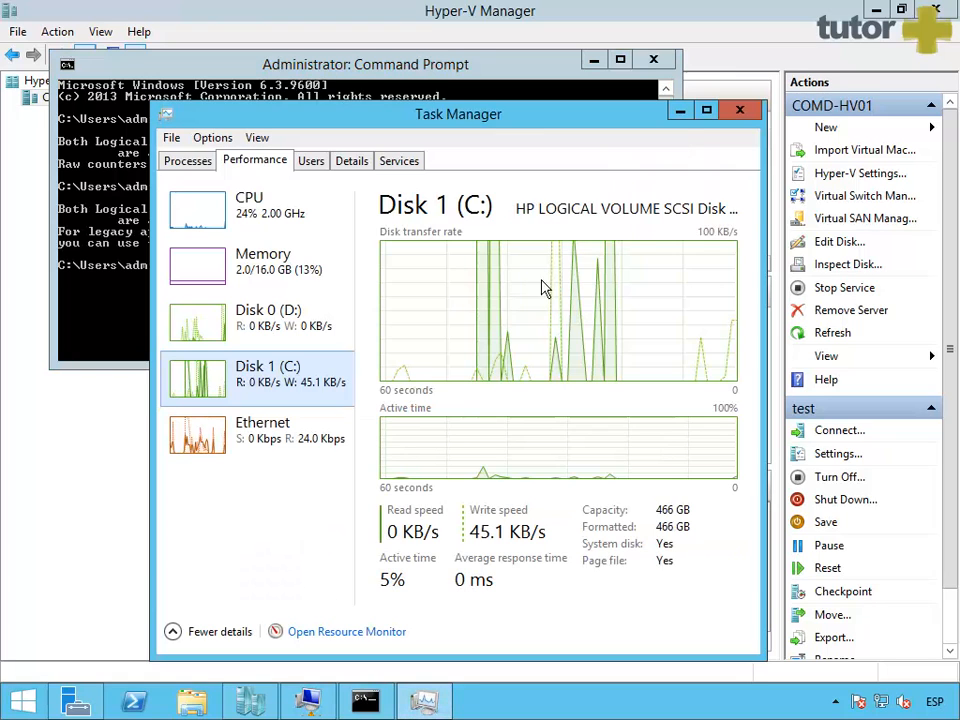
left_click(740, 110)
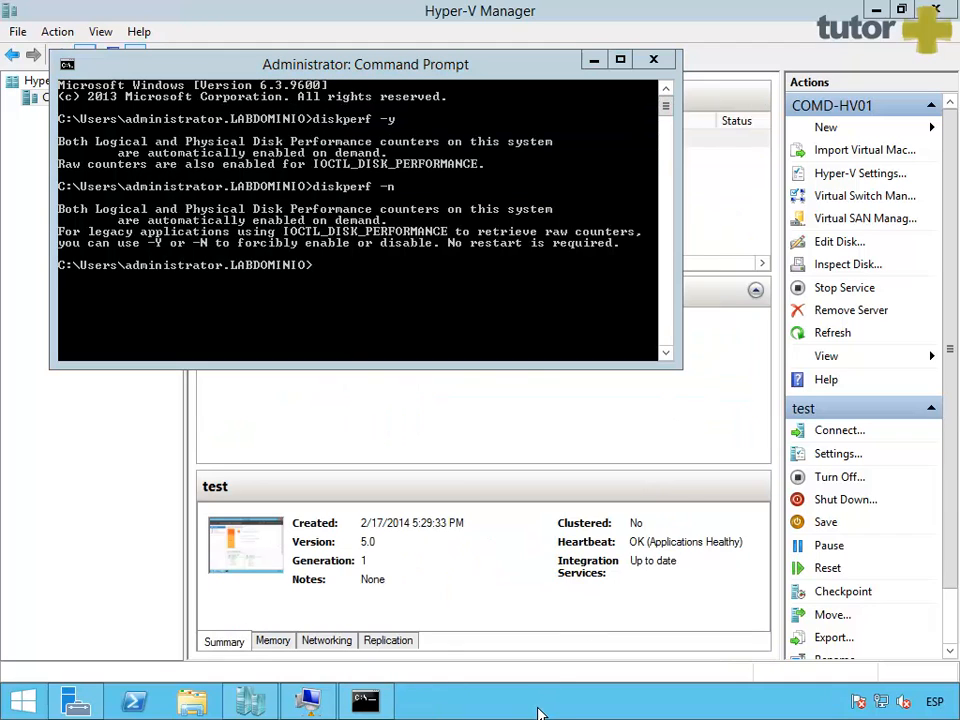
right_click(540, 710)
left_click(567, 640)
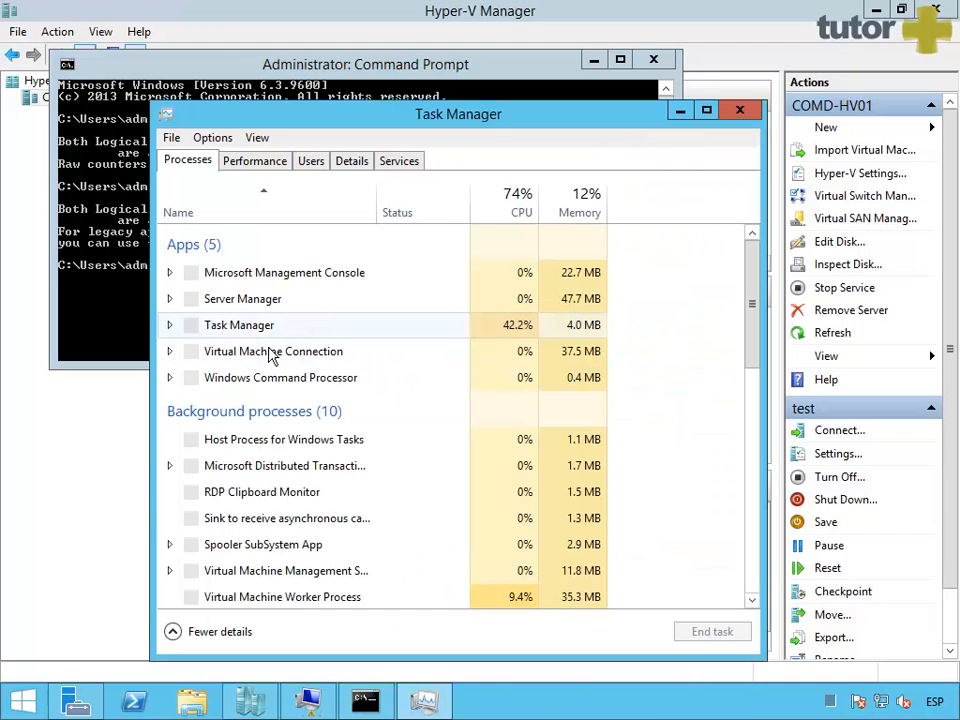
left_click(275, 162)
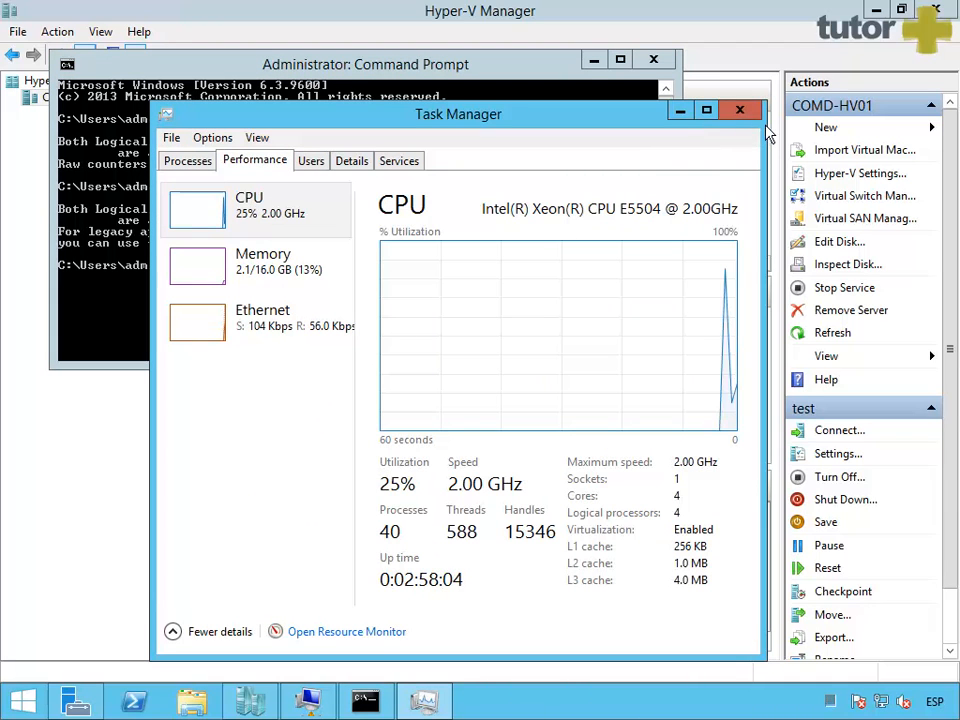